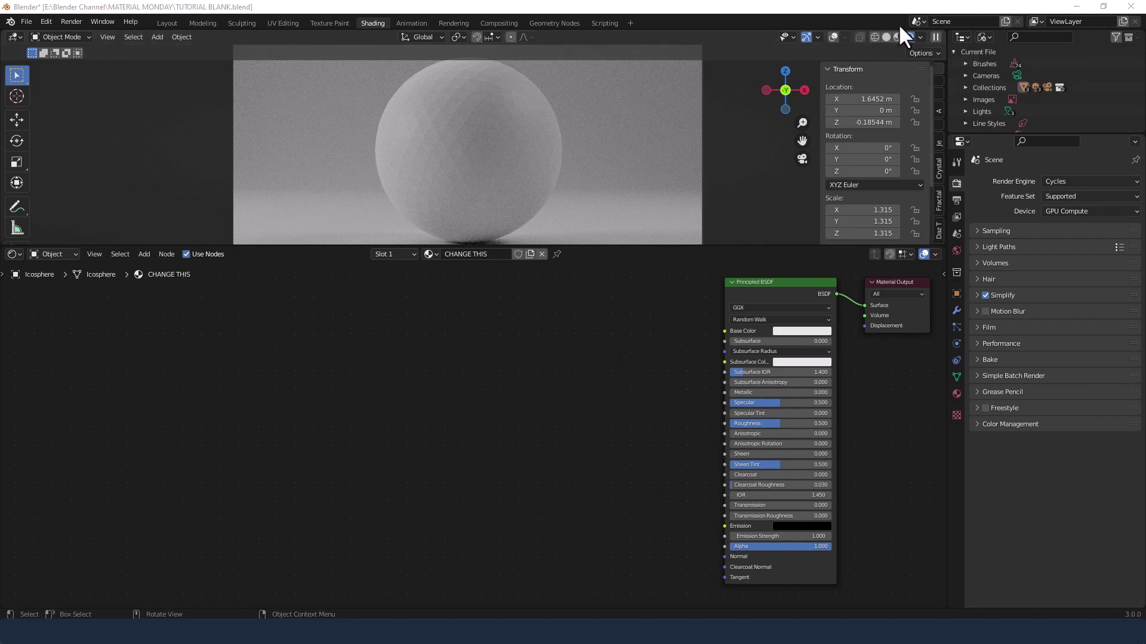
- Switch the icosphere to Shade Flat from its right-click object menu
right_click(464, 136)
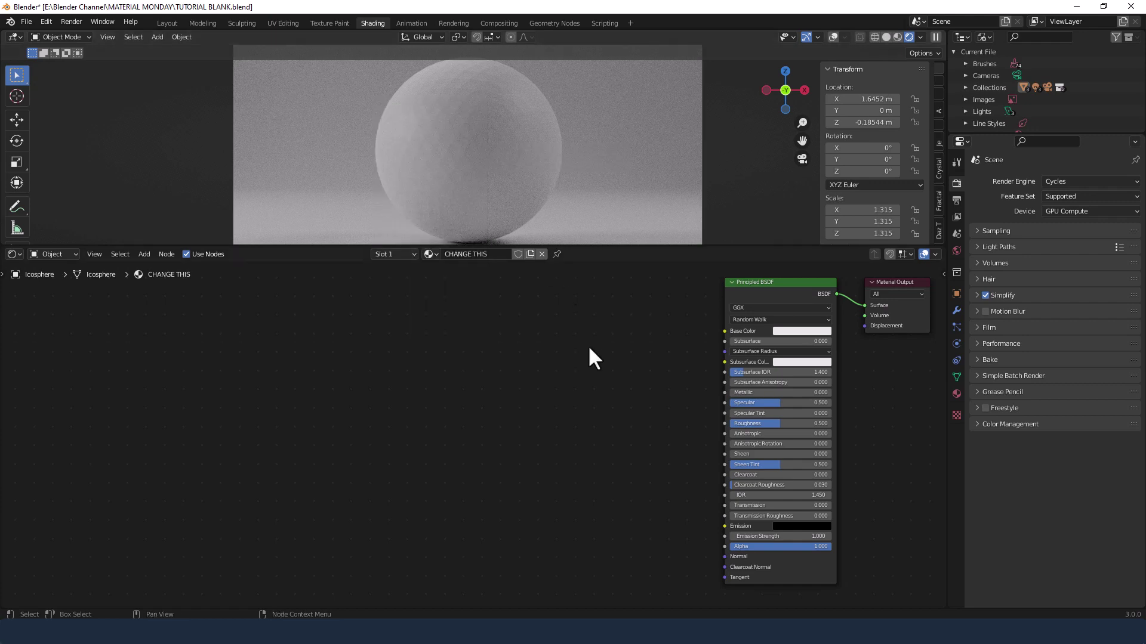
- Replace the Principled BSDF node with a new Glass BSDF node
click(761, 425)
key(Delete)
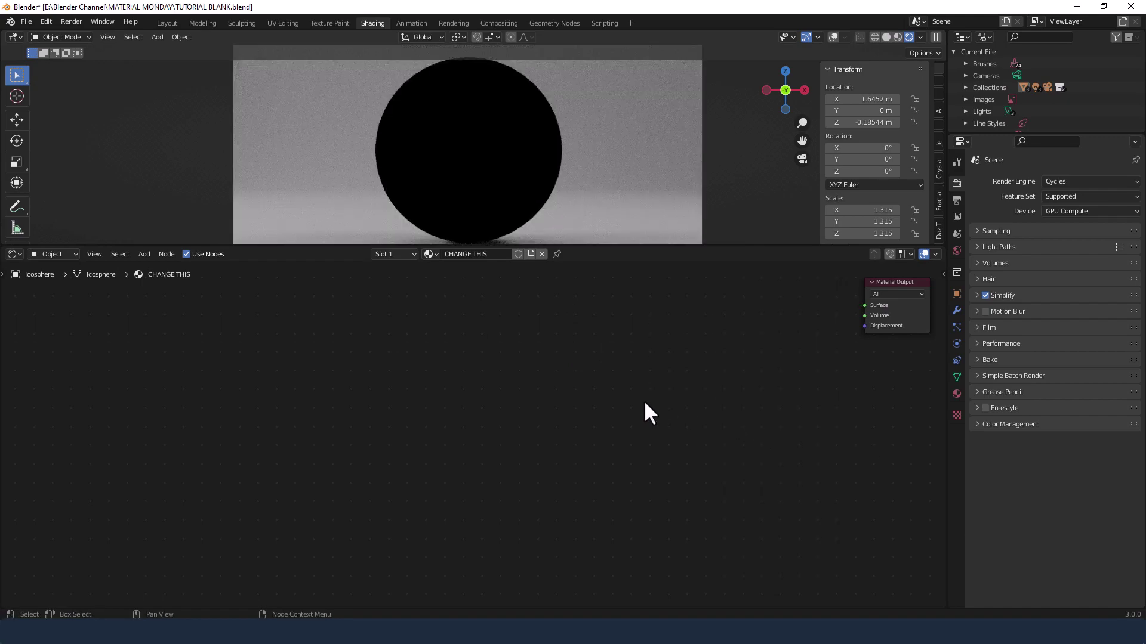
key(shift+a)
click(552, 385)
text(gl)
key(Return)
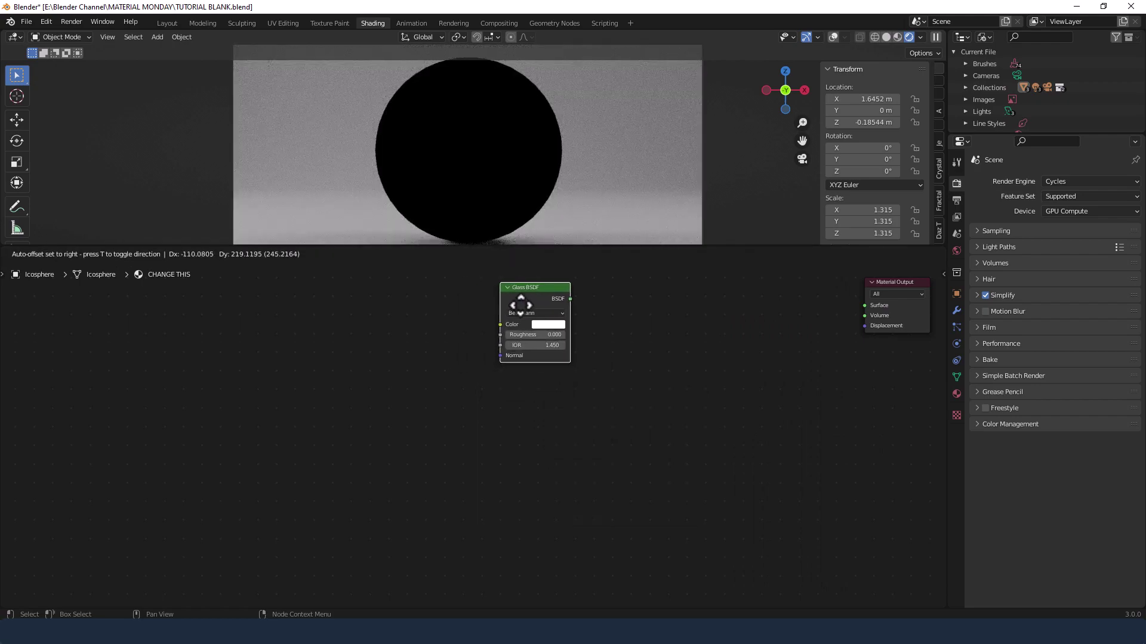
click(520, 306)
- Duplicate the Glass BSDF three times, stacking the copies below it
key(shift+d)
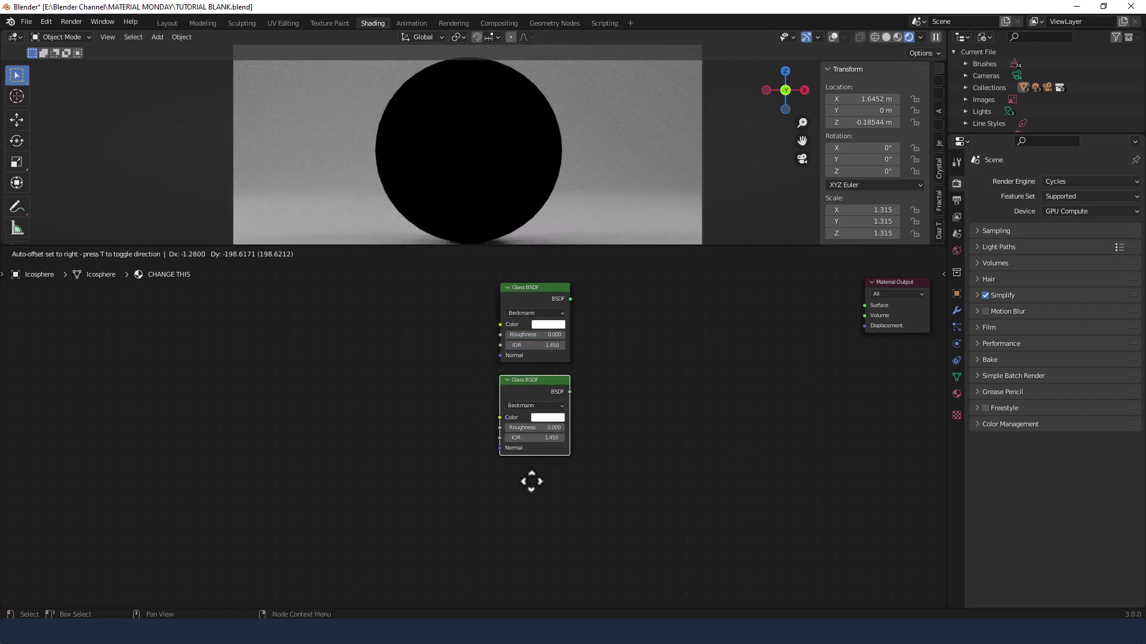
click(530, 475)
key(shift+d)
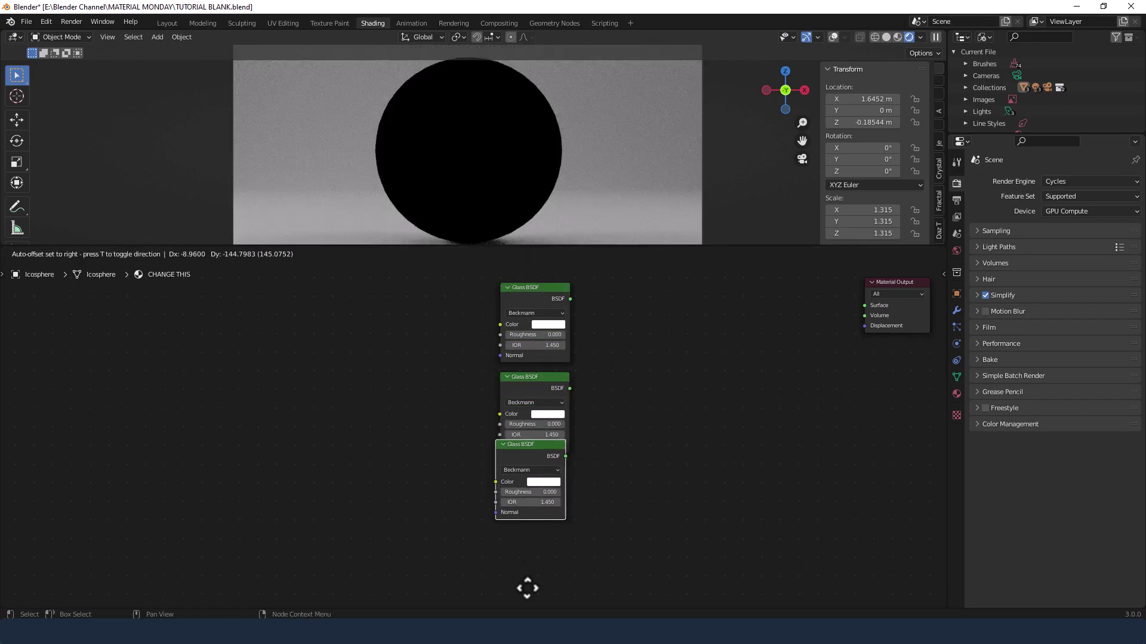
click(545, 590)
key(shift+d)
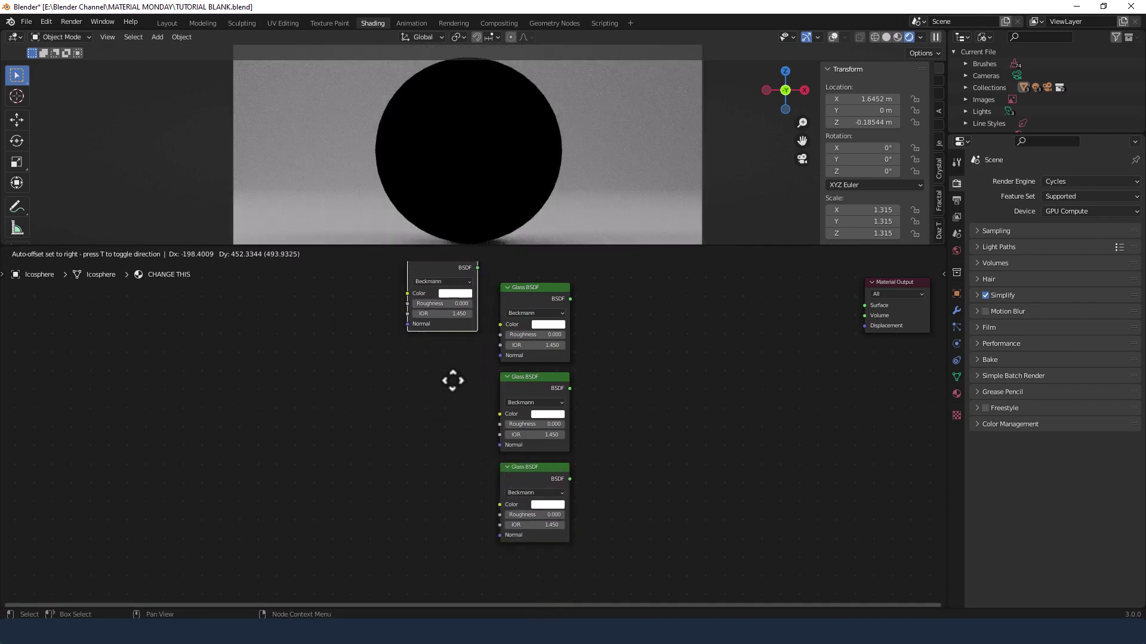
click(446, 377)
middle_drag(437, 392, 424, 434)
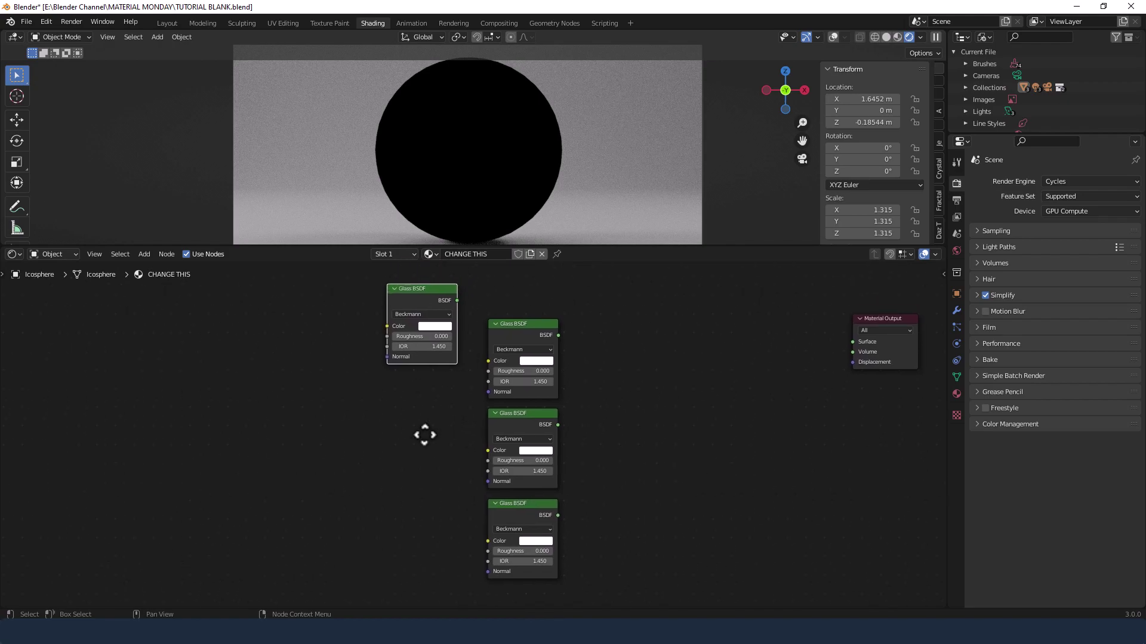
- Set the distribution of all four Glass BSDF nodes to GGX
click(423, 317)
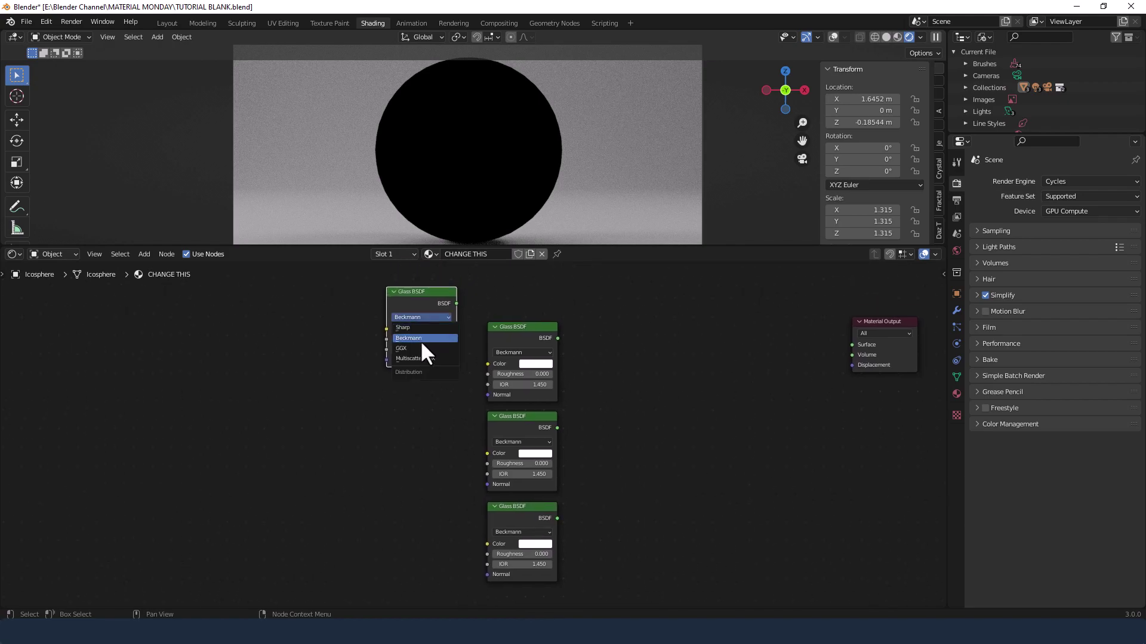
click(420, 346)
click(515, 352)
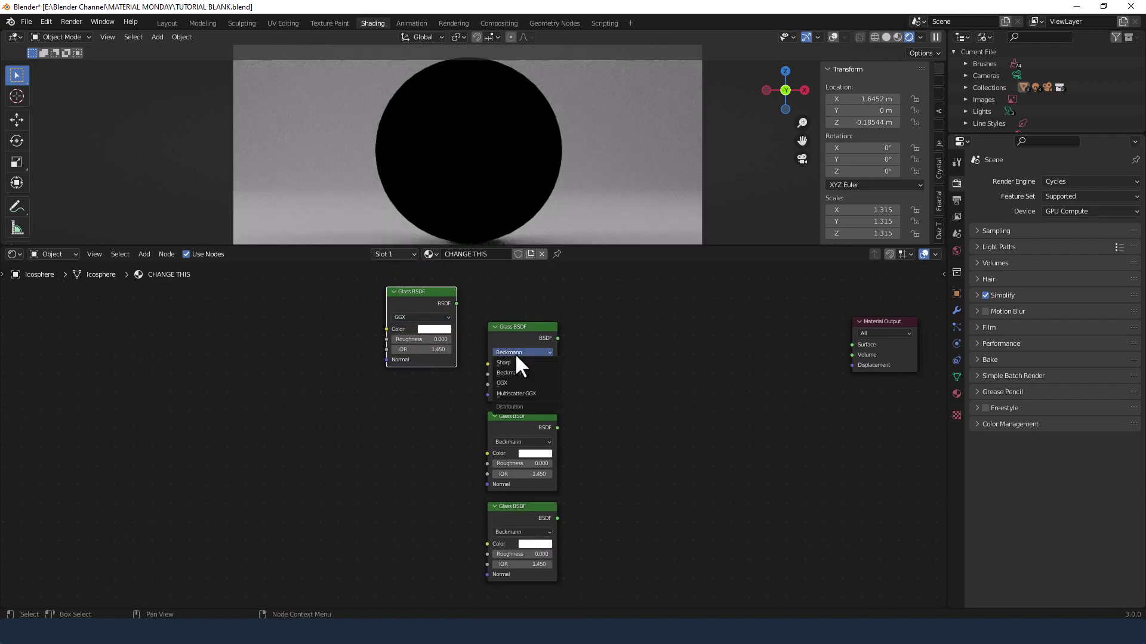
click(515, 382)
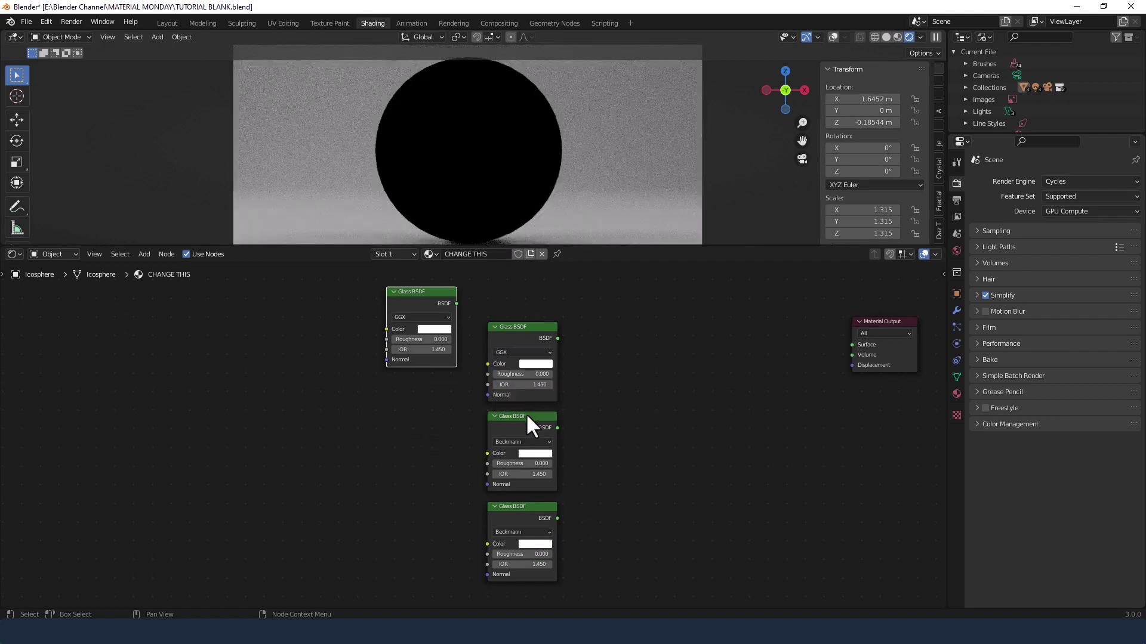
click(525, 442)
click(522, 472)
click(521, 531)
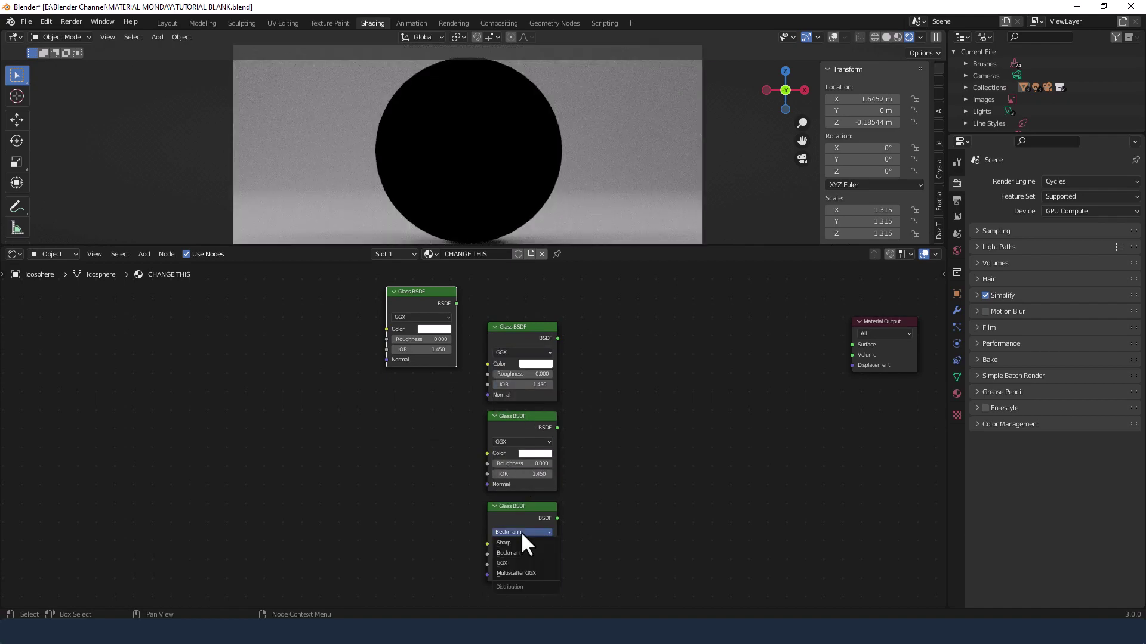
click(519, 562)
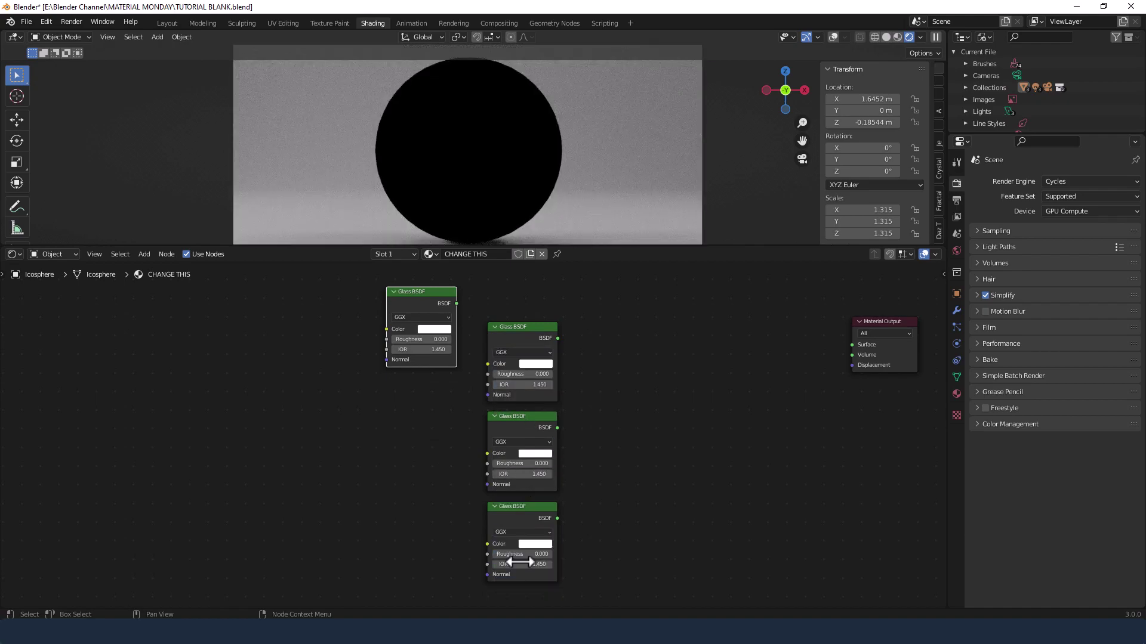
- Color the lower three Glass BSDFs RGB 1,0,0, 0,1,0 and 0,0,1
click(535, 363)
drag(526, 330, 588, 331)
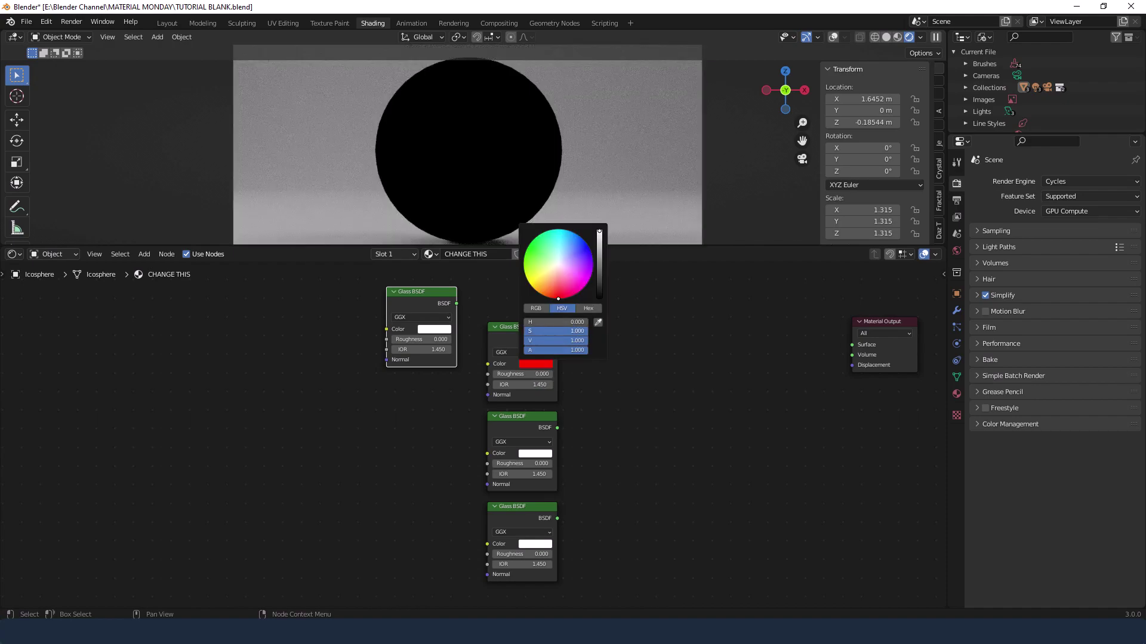
click(541, 308)
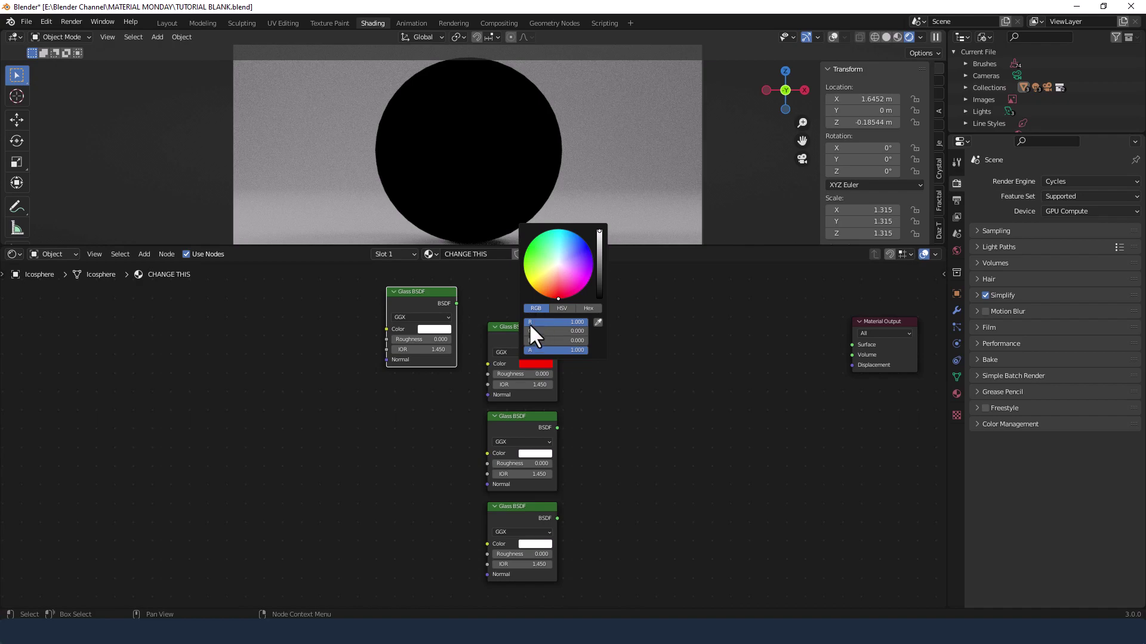
click(521, 453)
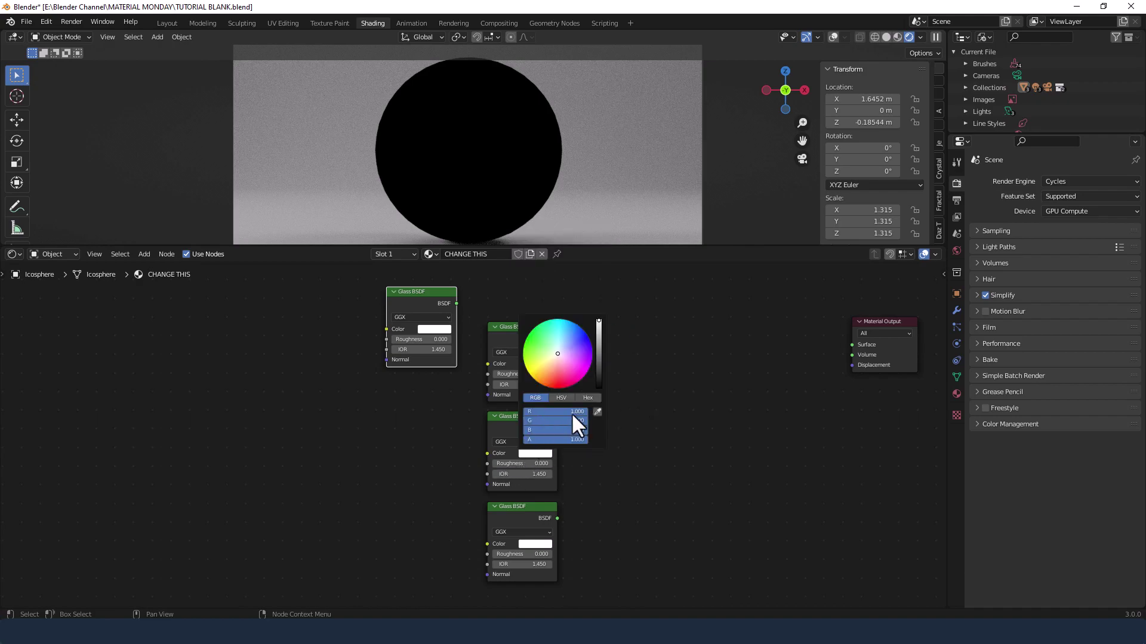
drag(573, 413, 521, 431)
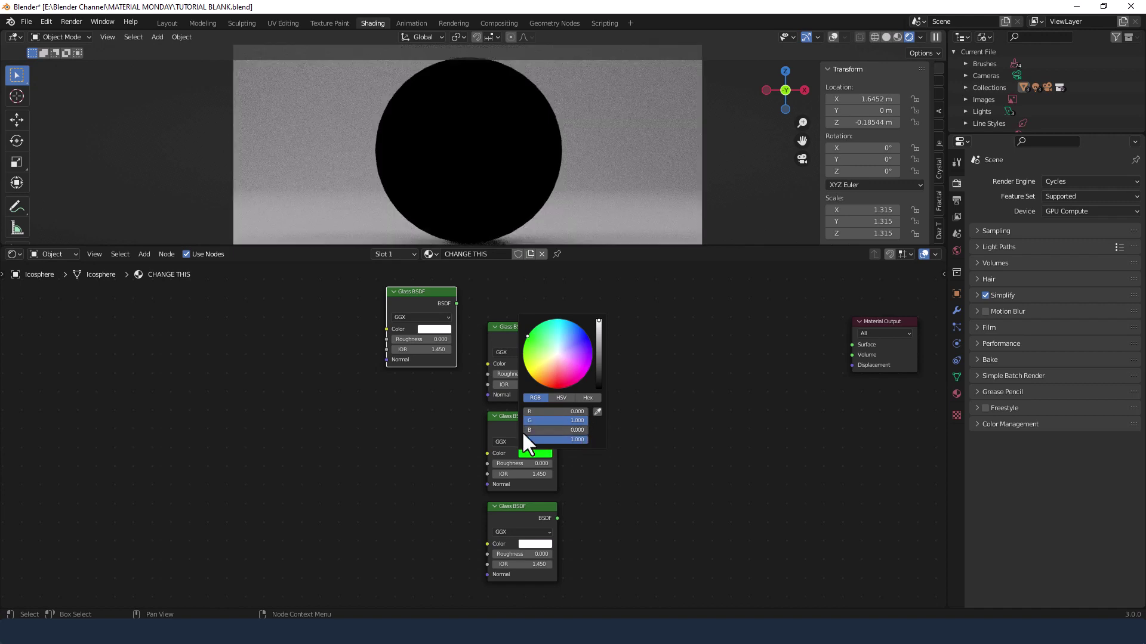
click(534, 545)
drag(575, 512, 525, 502)
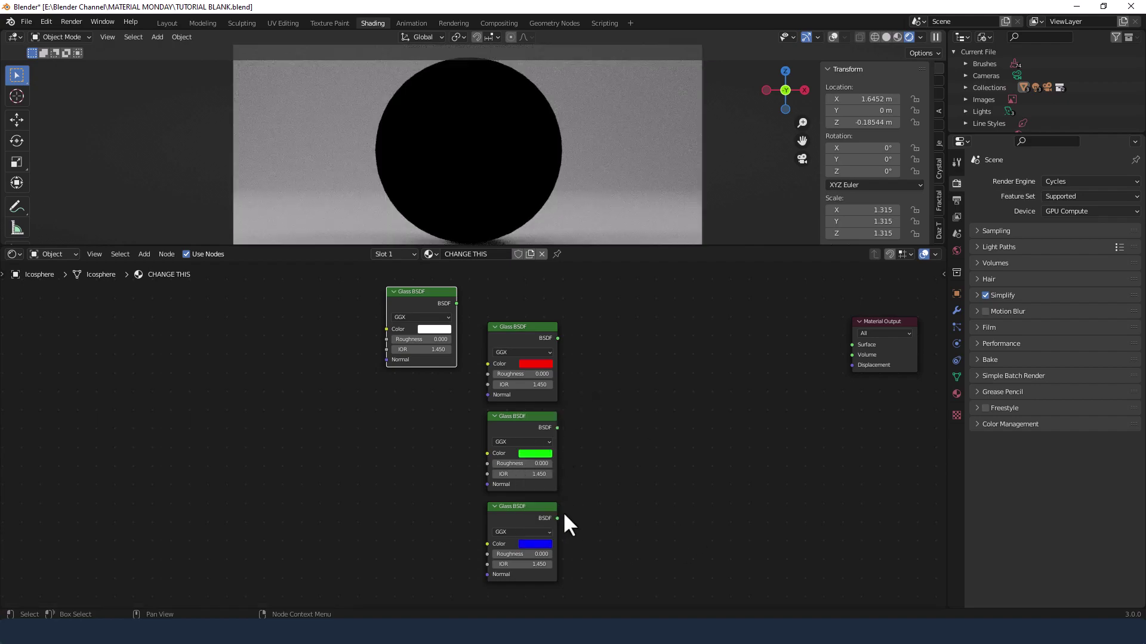
middle_drag(576, 560, 593, 512)
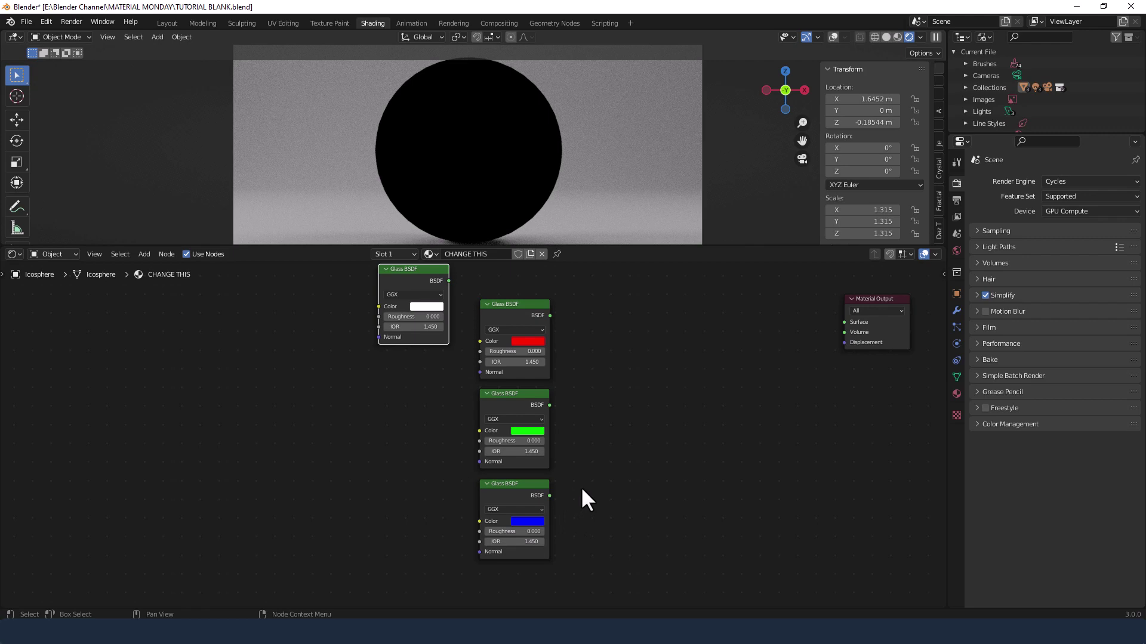
- Set the Roughness of the red and green glass nodes to 0.001
click(519, 352)
key(BackSpace)
text(.001)
key(Return)
click(528, 441)
key(BackSpace)
- Set the Roughness of the blue and white glass nodes to 0.001
text(.001)
key(Return)
click(540, 531)
key(BackSpace)
text(.001)
key(Return)
click(429, 317)
text(.001)
key(Return)
click(392, 456)
- Add a Value node left of the glass nodes and label it IOR
key(shift+a)
click(326, 445)
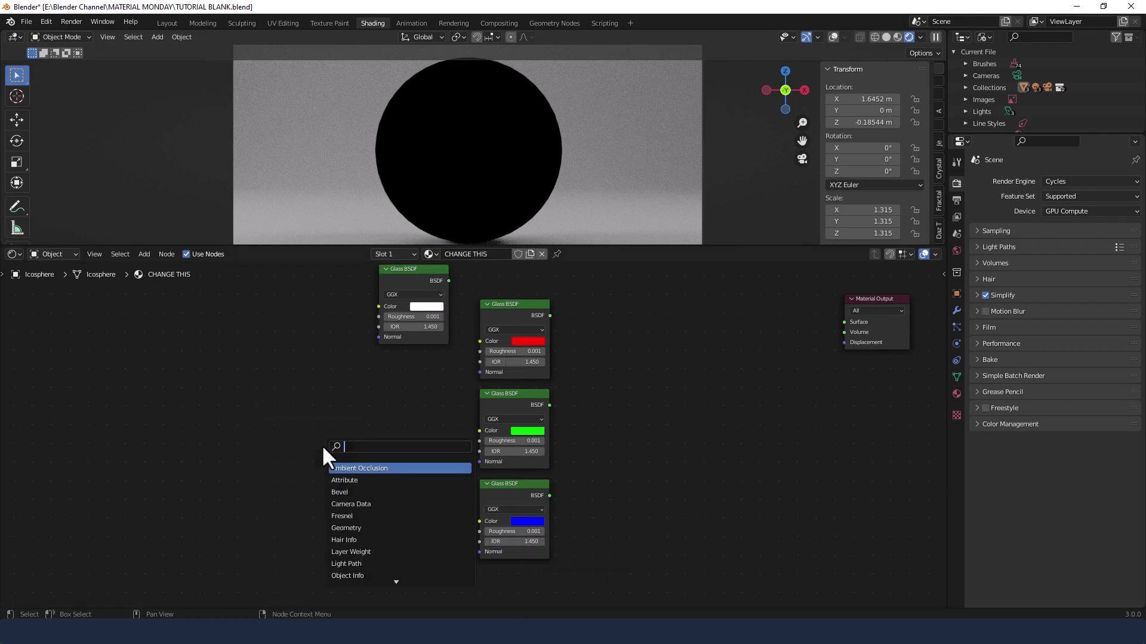
text(value)
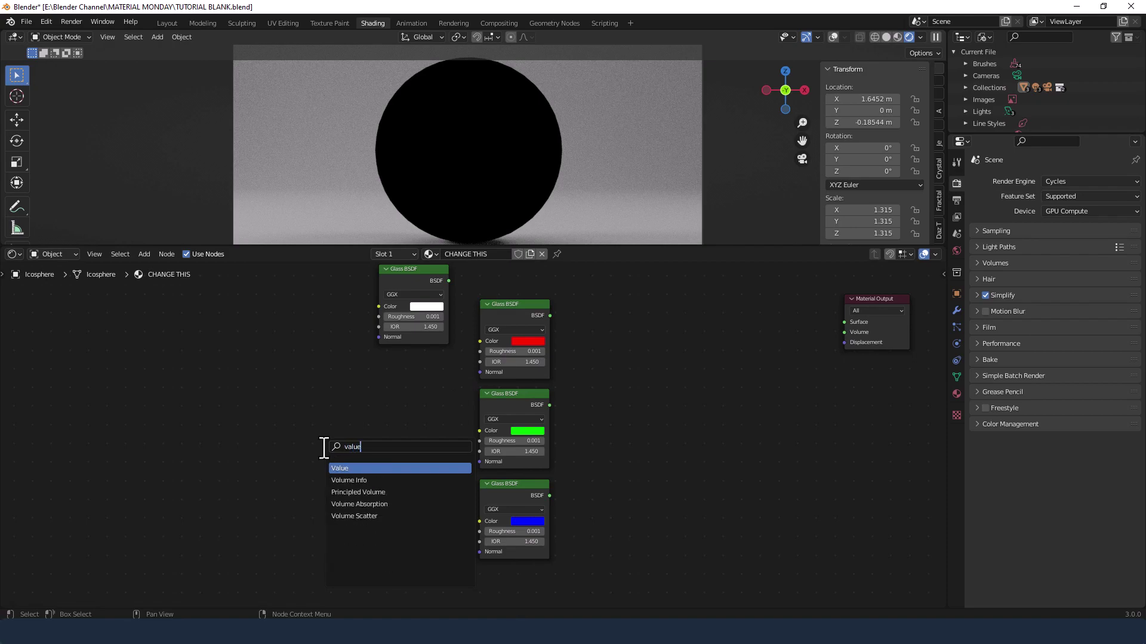
key(Return)
click(288, 446)
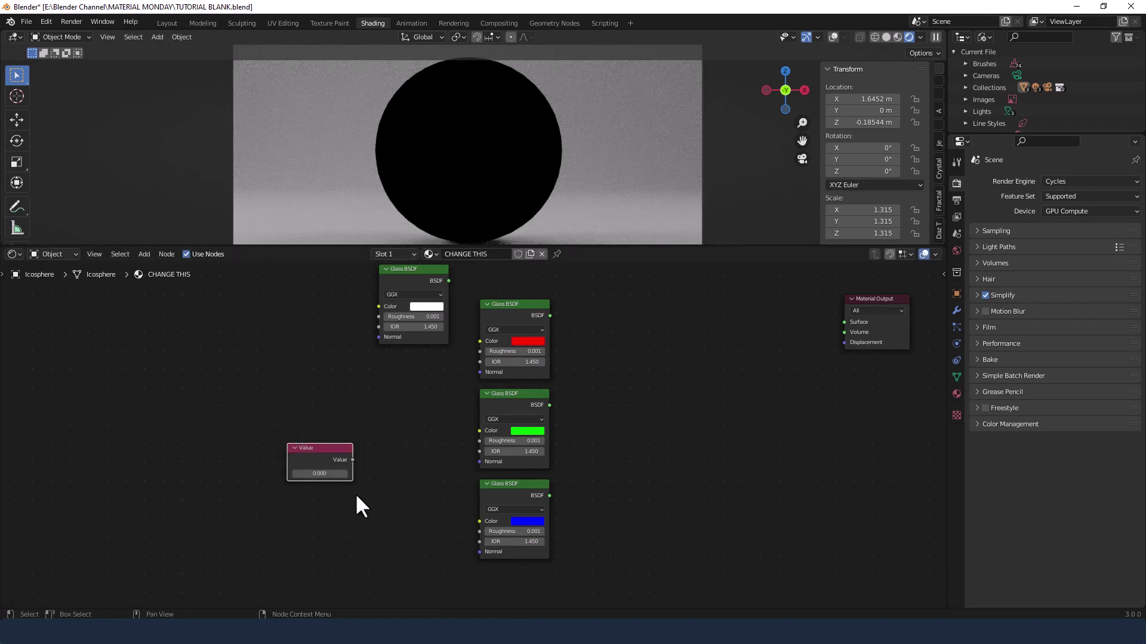
key(n)
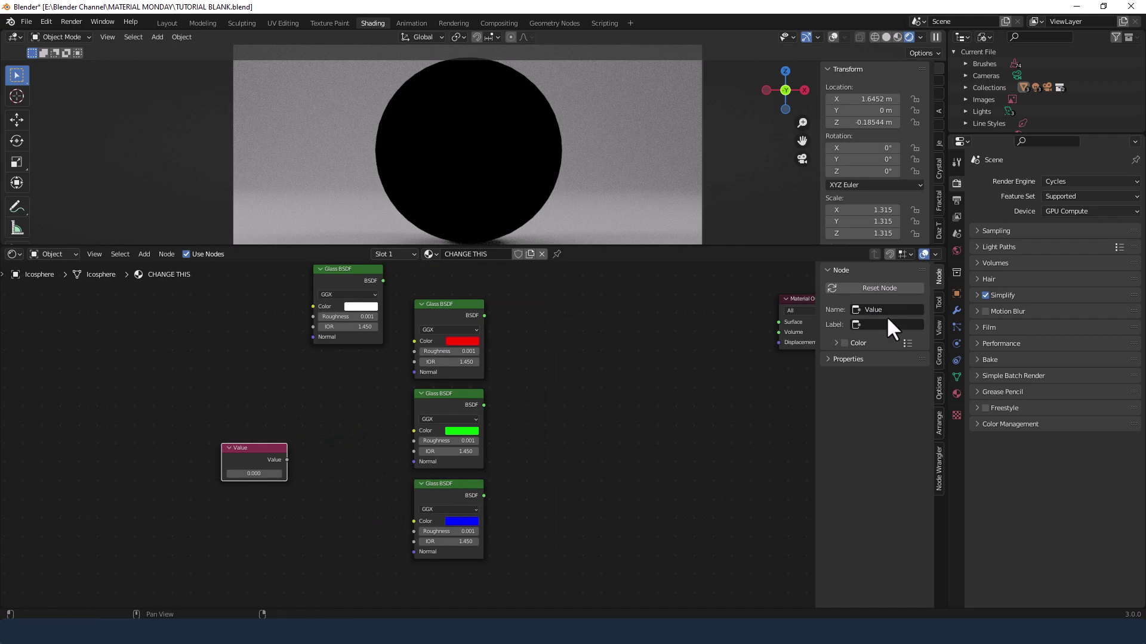
key(Caps_Lock)
text(IOR)
key(Return)
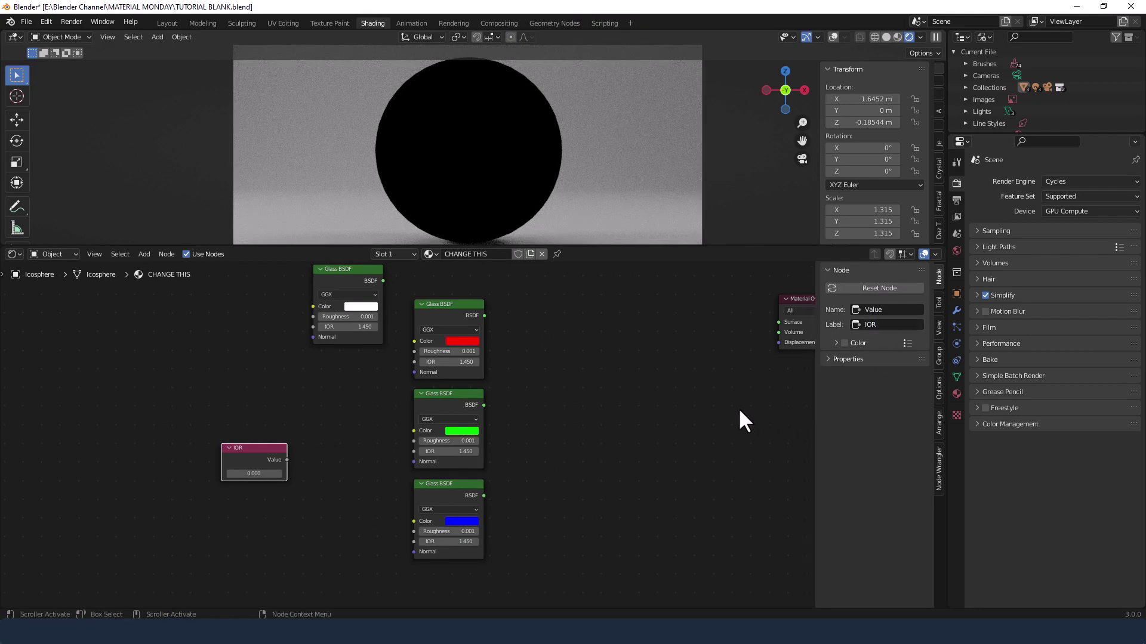
key(n)
- Set the IOR node's value to 2.000 and move it up
click(295, 469)
text(1)
key(Return)
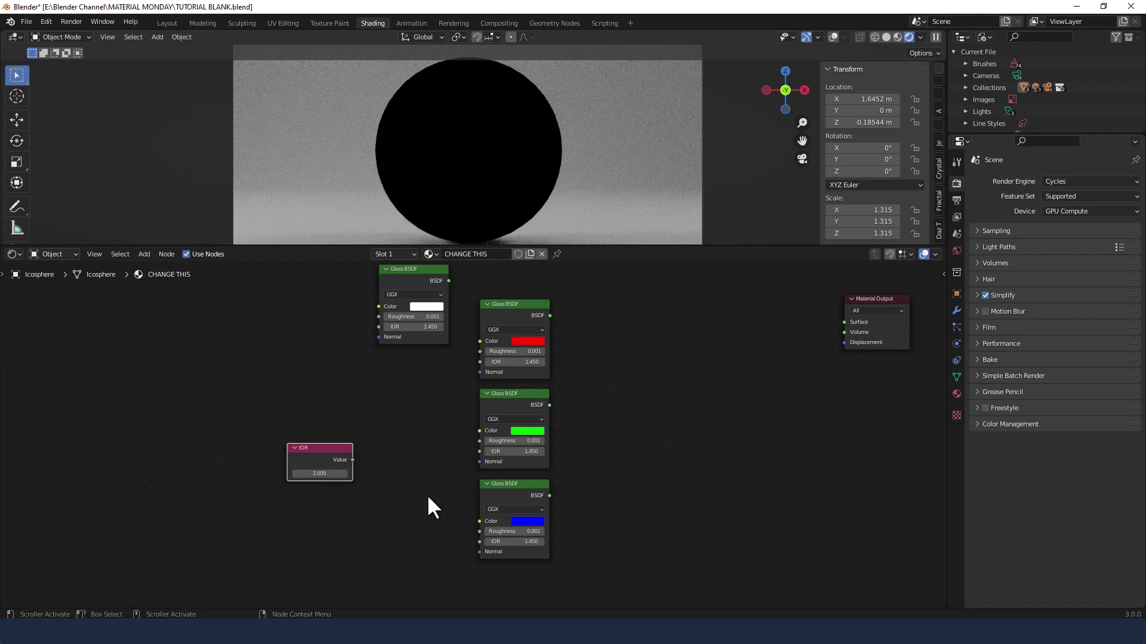
drag(345, 454, 378, 327)
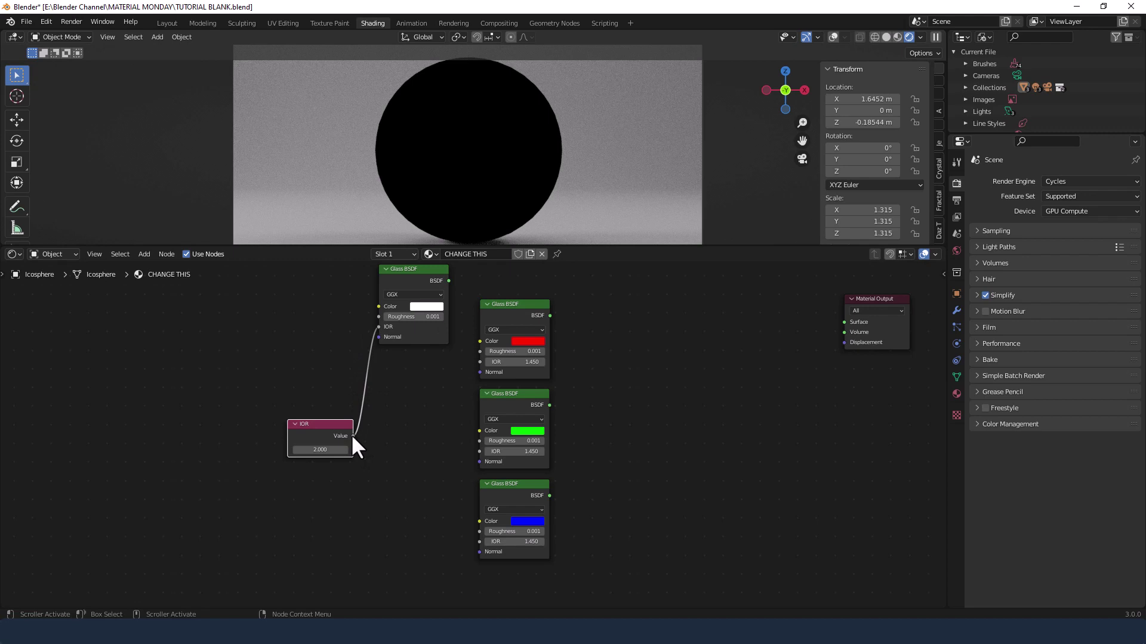
- Link the IOR value into the red, green and blue glass IOR inputs
drag(353, 436, 479, 363)
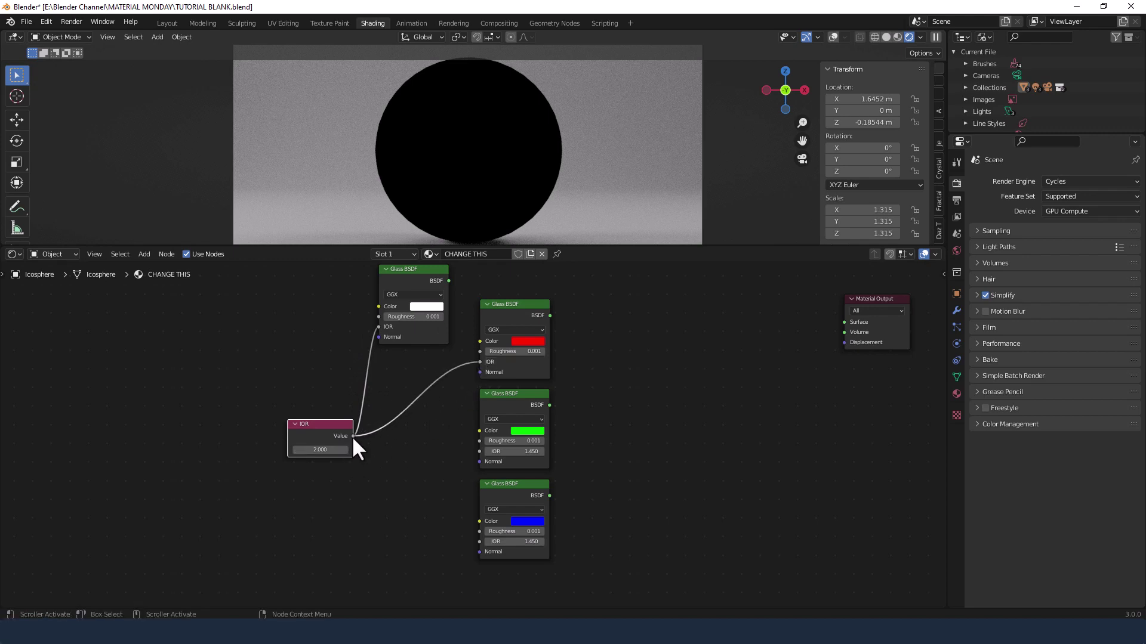
drag(353, 435, 480, 452)
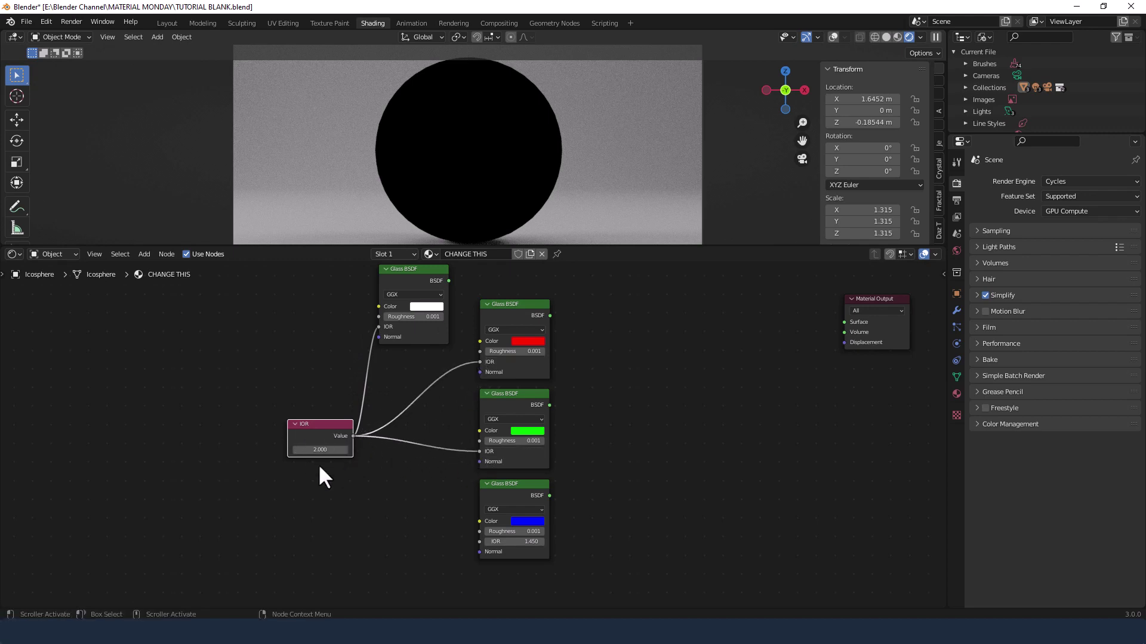
drag(353, 437, 478, 542)
middle_drag(451, 494, 427, 515)
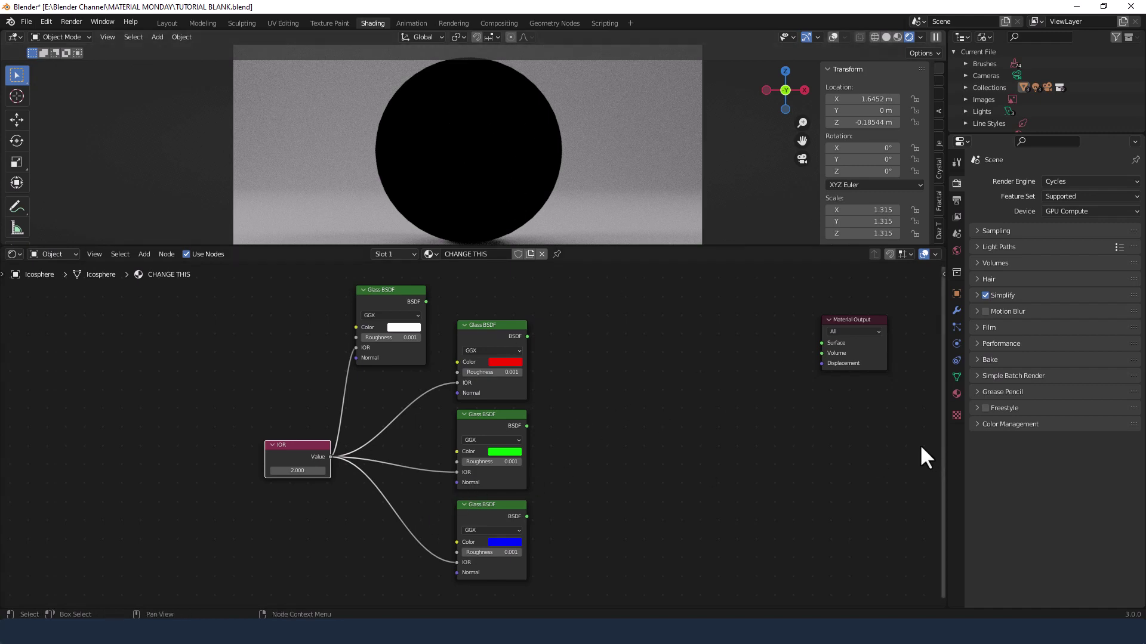
drag(858, 321, 802, 328)
- Add an Add Shader beside the red glass and place a duplicate to its right
click(643, 374)
key(shift+a)
text(ADD)
click(631, 408)
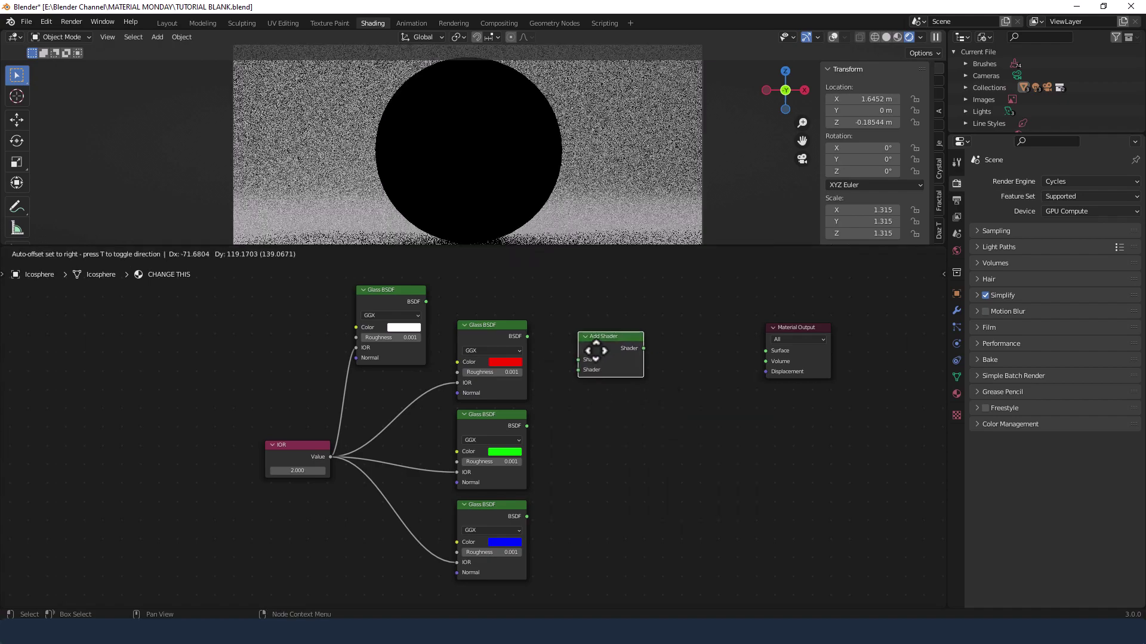
click(575, 342)
key(shift+d)
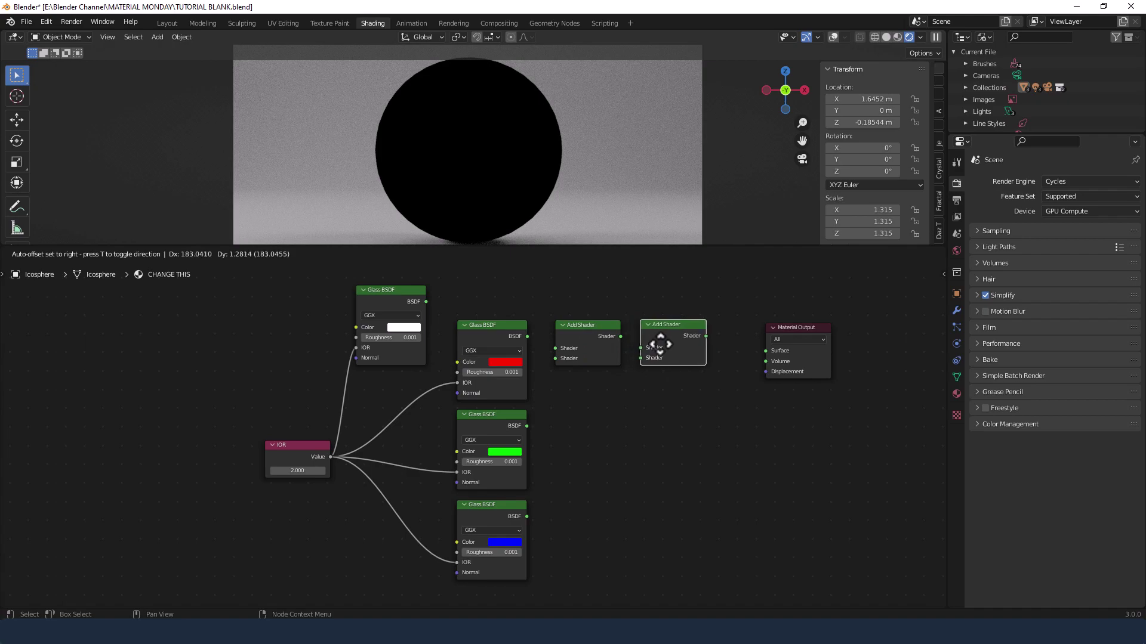
click(661, 344)
- Add a Mix Shader and connect it to the Material Output Surface
key(shift+a)
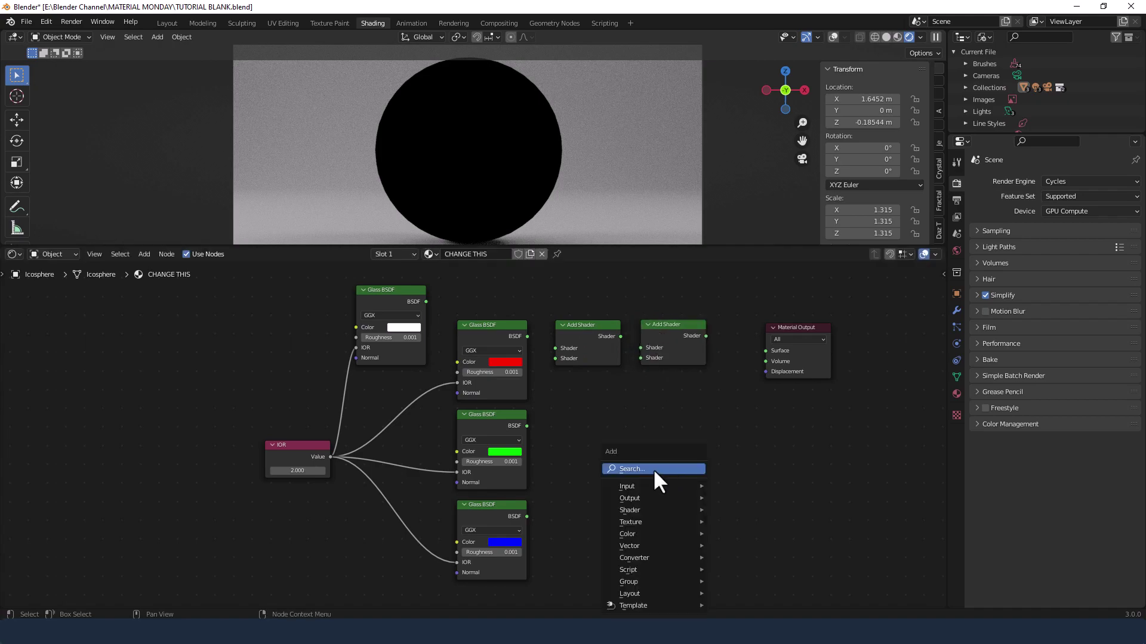
text(mix)
click(677, 504)
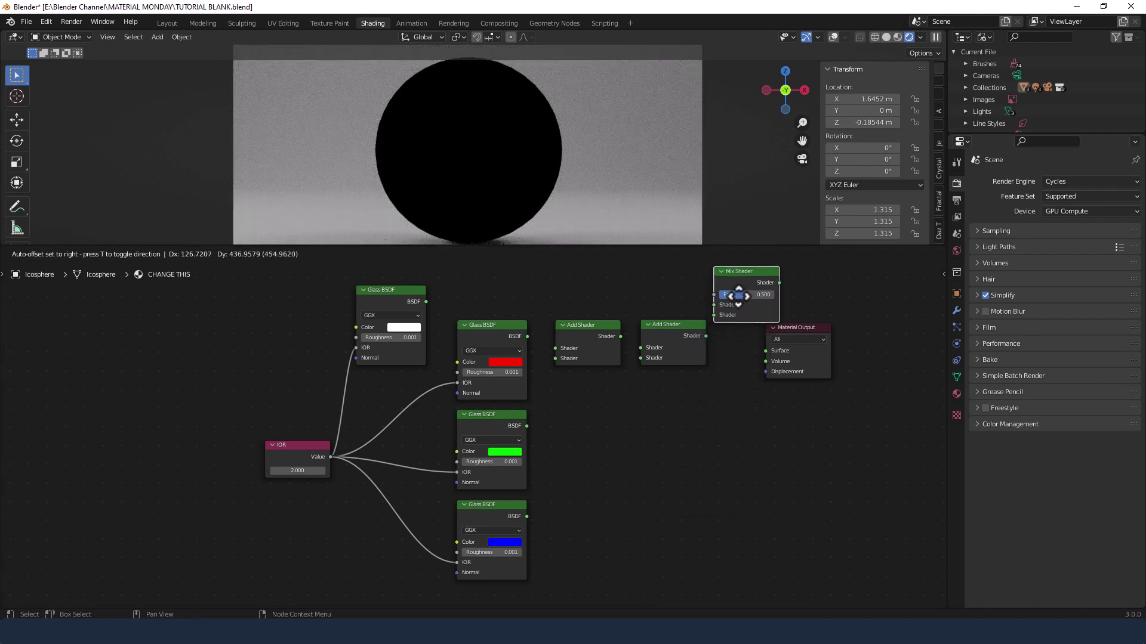
click(740, 293)
middle_drag(742, 299, 723, 396)
click(723, 398)
key(g)
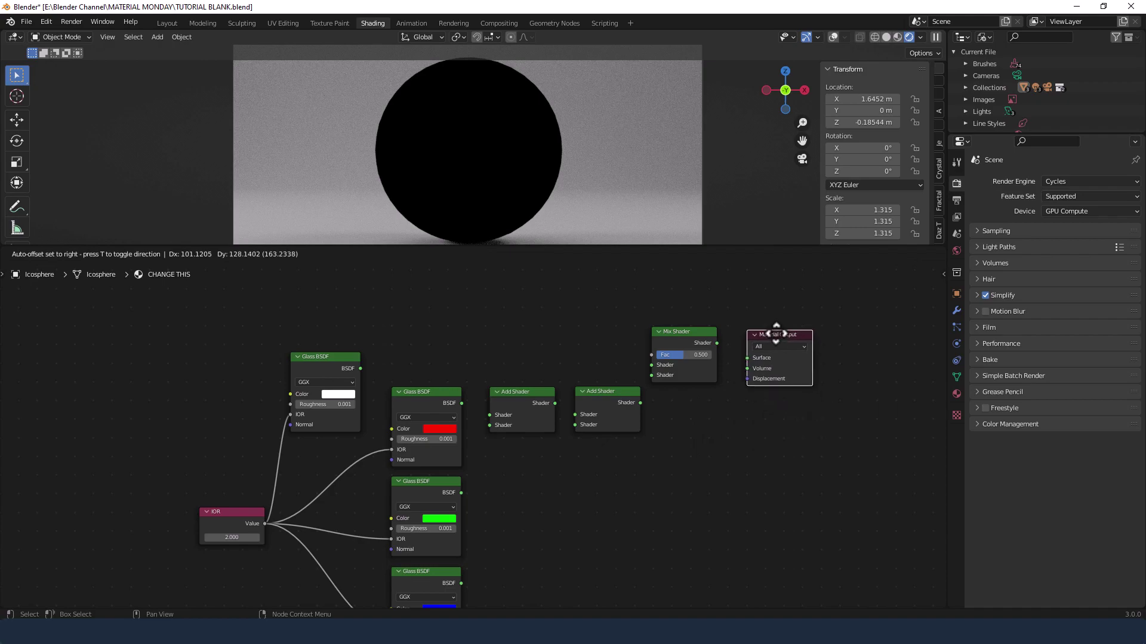
click(774, 327)
drag(715, 344, 746, 352)
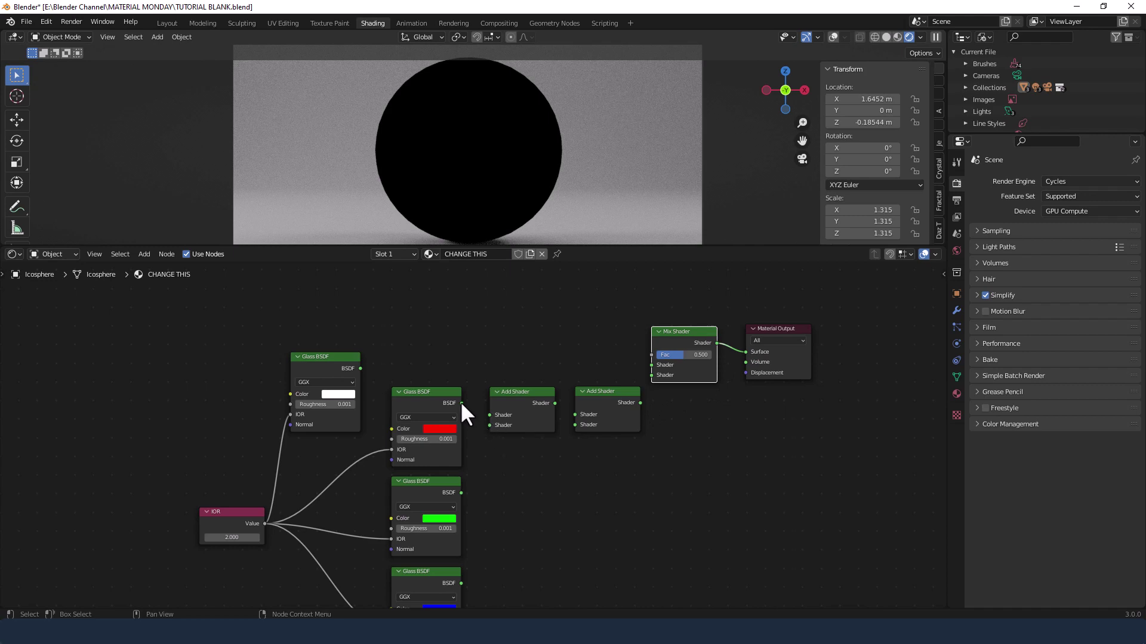
- Link red and green glass into the first Add Shader and blue into the second
drag(461, 404, 487, 414)
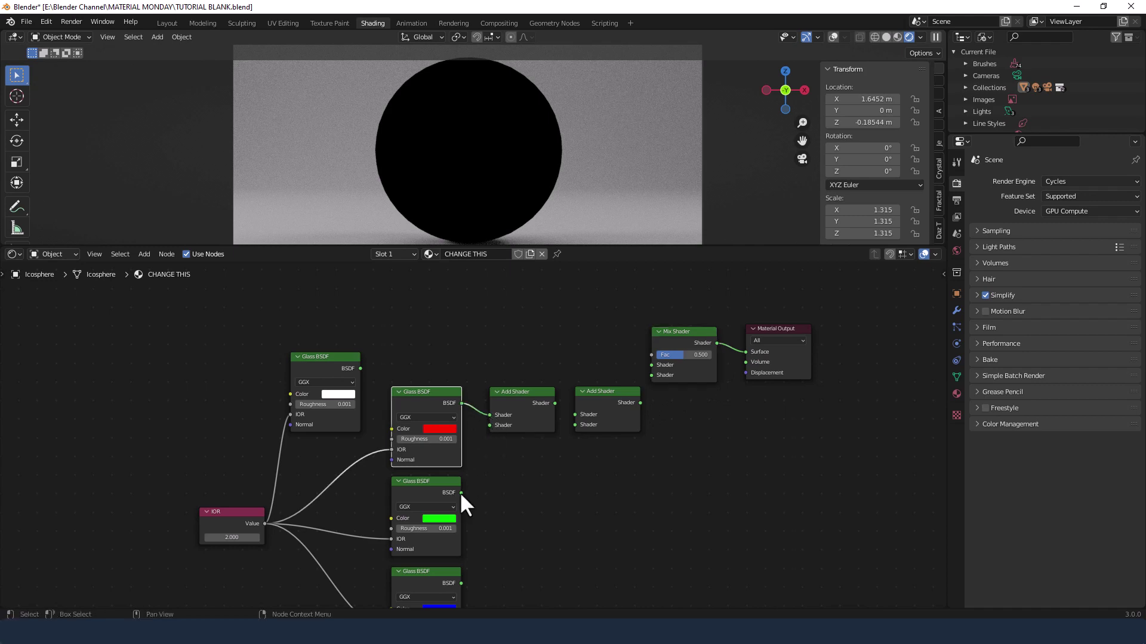
drag(461, 493, 477, 470)
drag(485, 428, 489, 425)
middle_drag(488, 424, 553, 402)
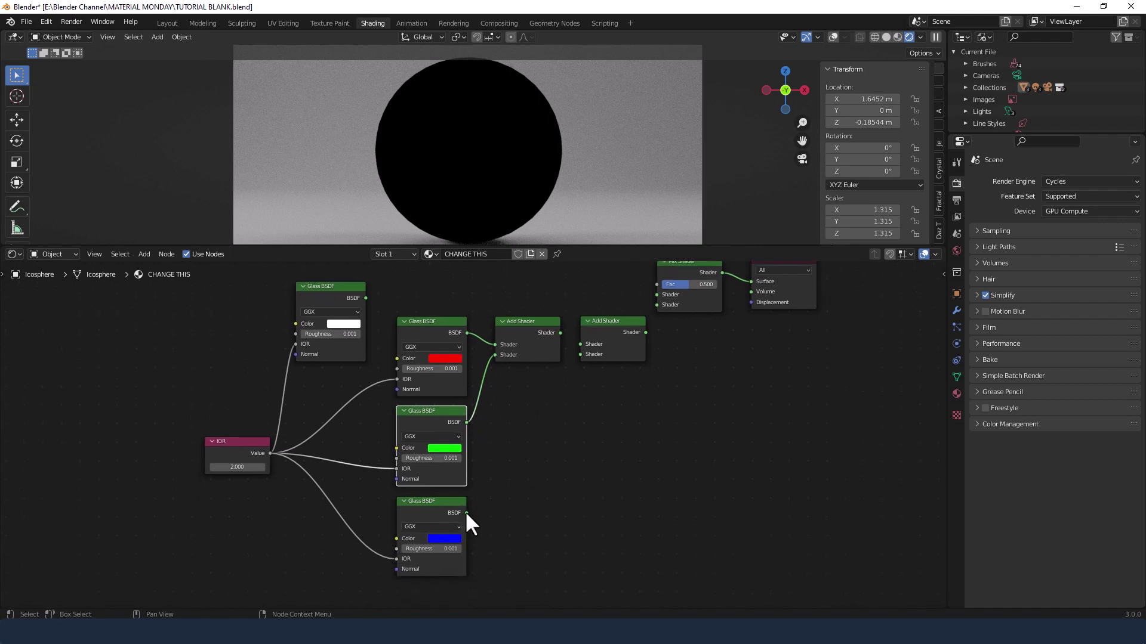
drag(466, 514, 581, 344)
- Feed the second Add Shader and the white glass into the Mix Shader
middle_drag(608, 387, 597, 437)
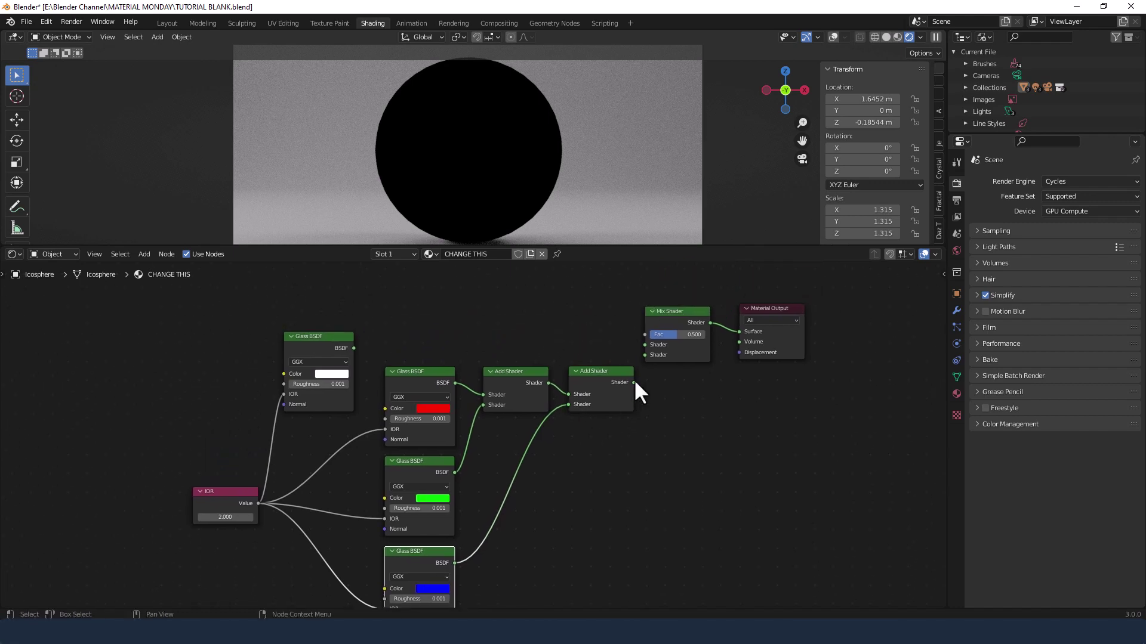
click(631, 385)
drag(632, 382, 644, 355)
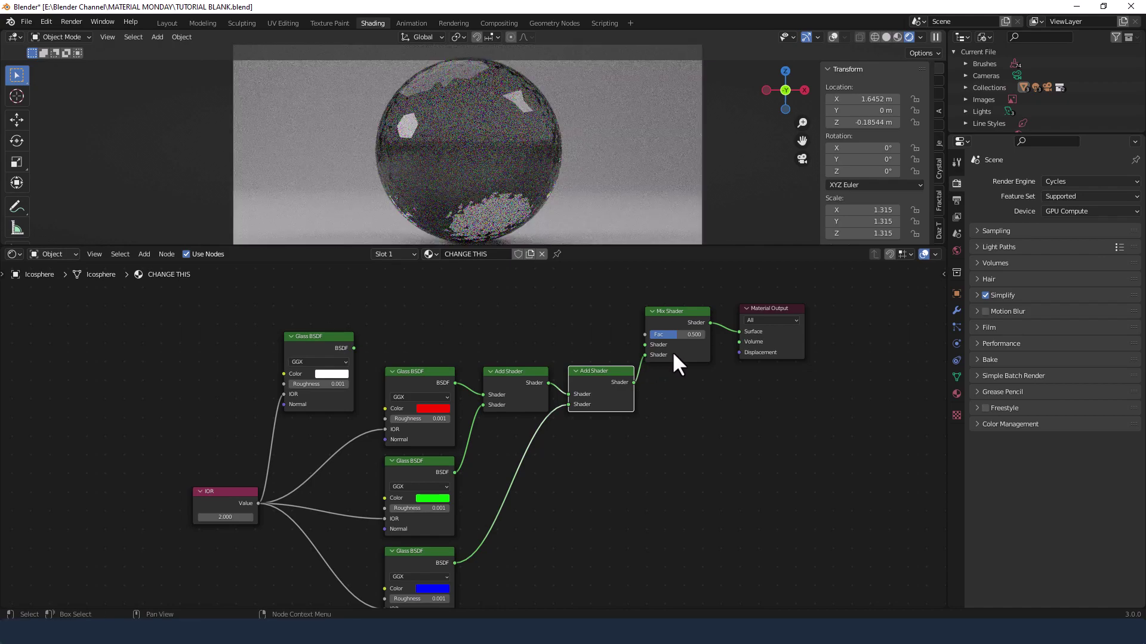
drag(674, 309, 686, 310)
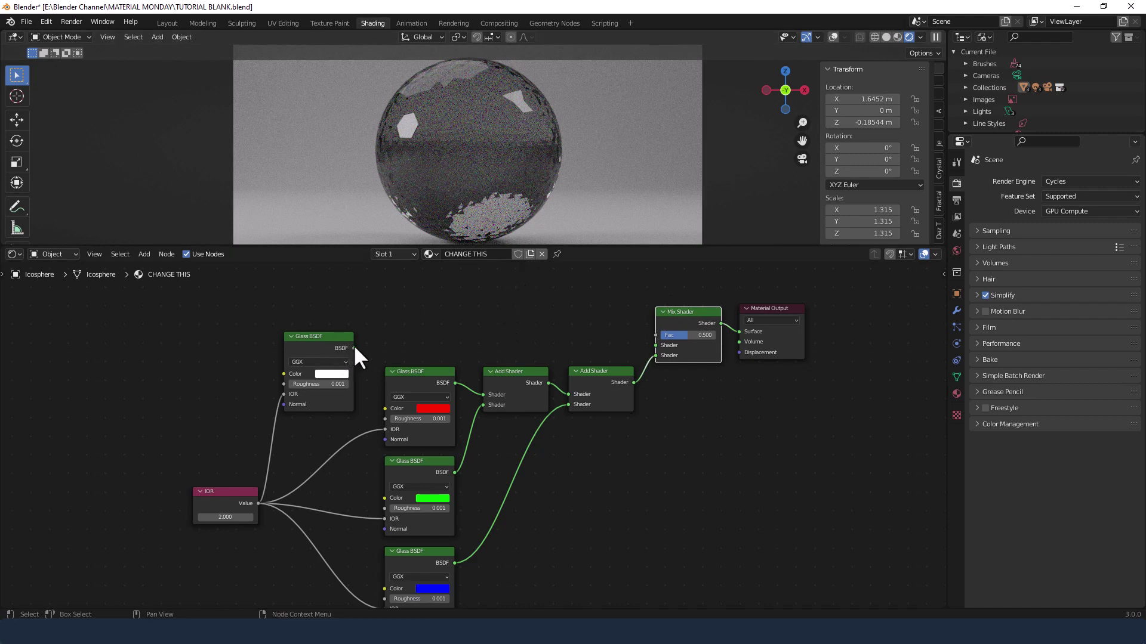
drag(354, 348, 656, 345)
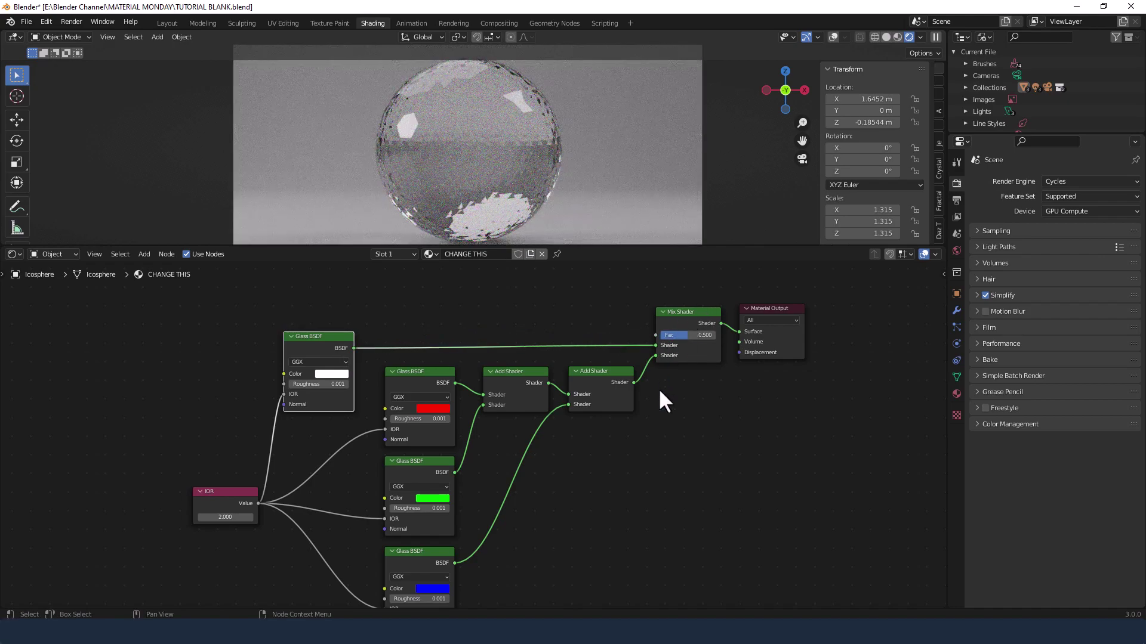
middle_drag(661, 389, 750, 387)
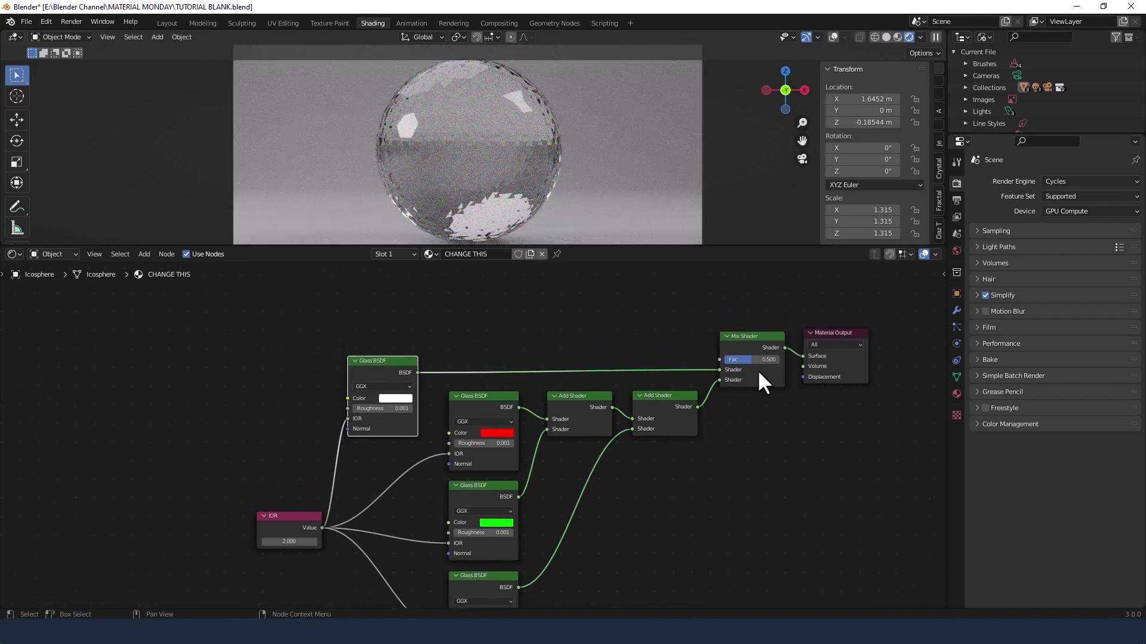
- Place a Light Path node left of the white glass, linking Is Camera Ray to Mix Shader Fac
click(439, 326)
key(shift+a)
click(255, 323)
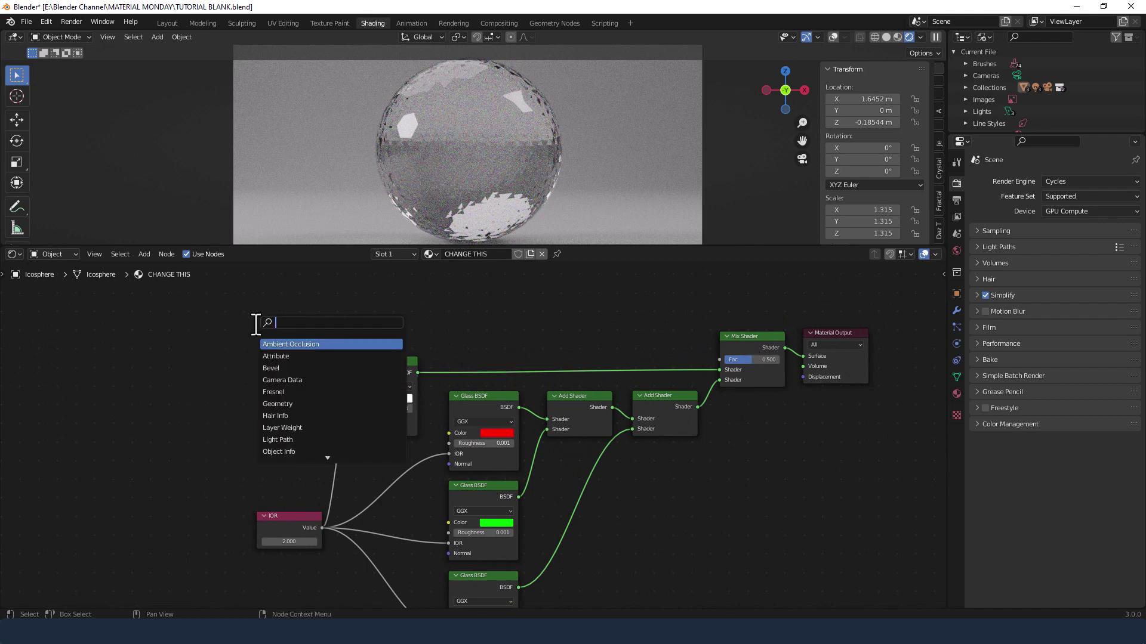
text(LIGHT)
click(280, 344)
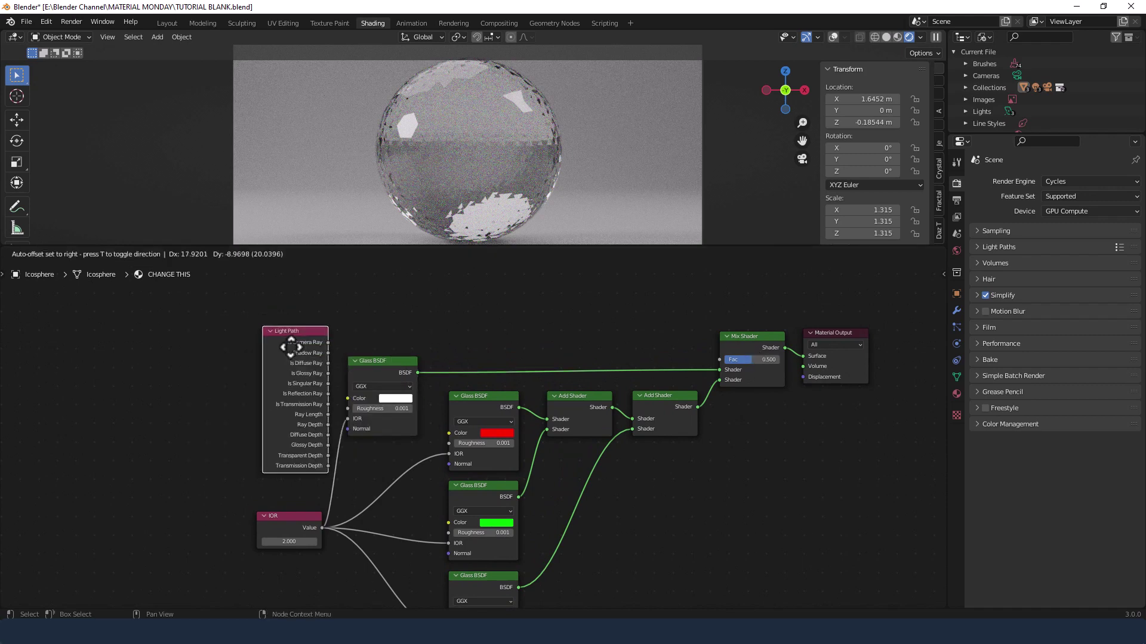
click(289, 310)
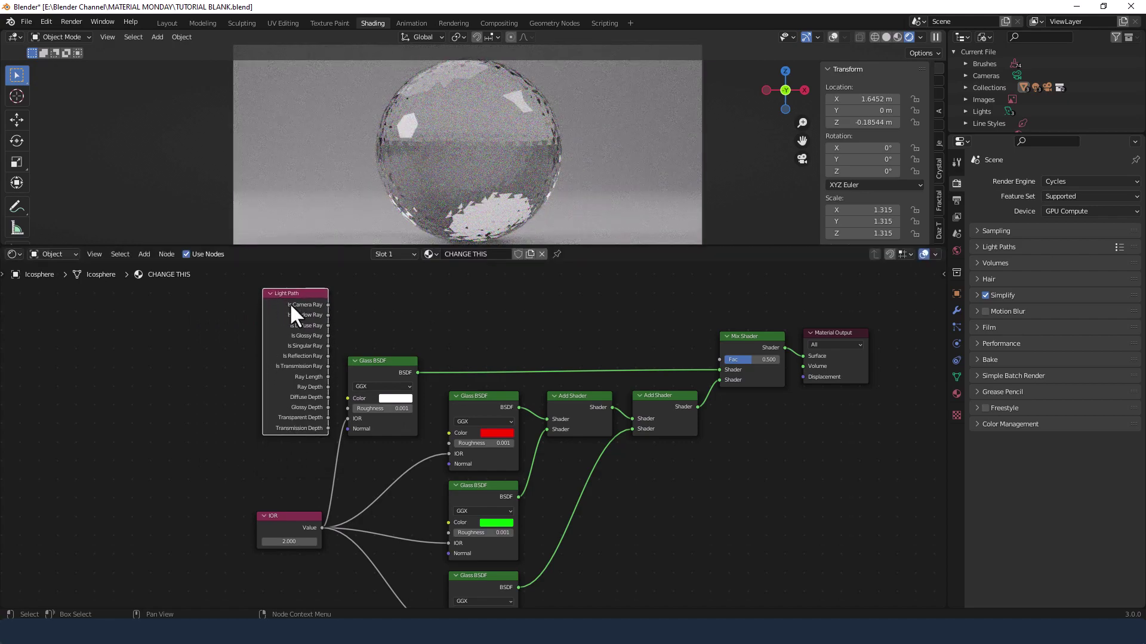
drag(328, 305, 717, 359)
middle_drag(642, 329, 628, 324)
middle_drag(757, 478, 727, 404)
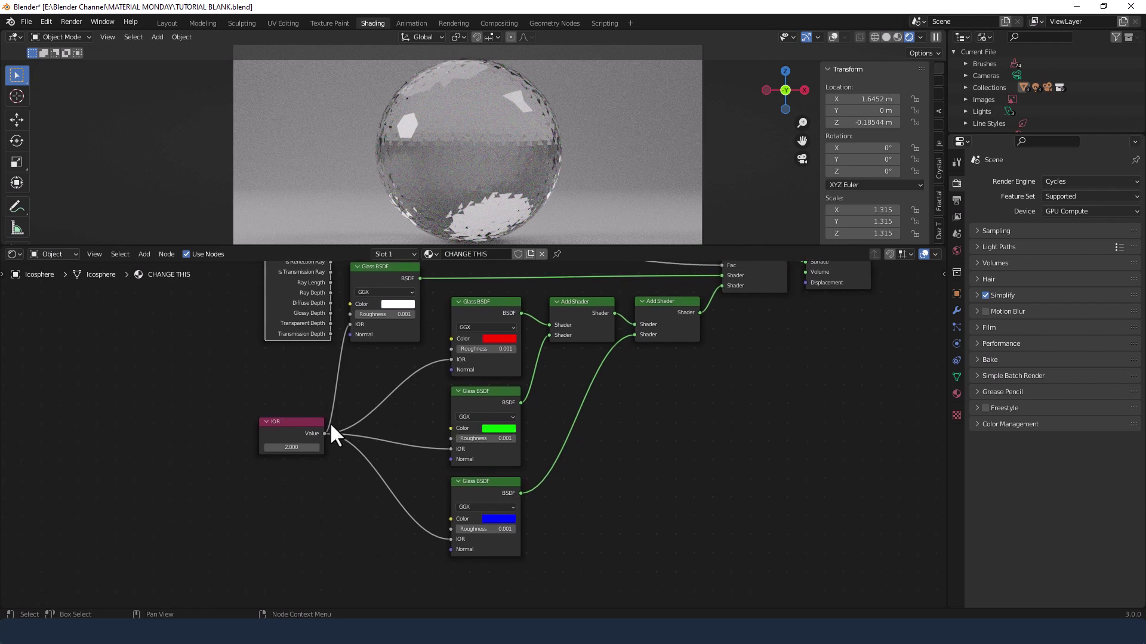
drag(314, 424, 307, 481)
- Add a Value node beside the IOR node and set it to 0.044
click(279, 446)
key(shift+a)
text(VA)
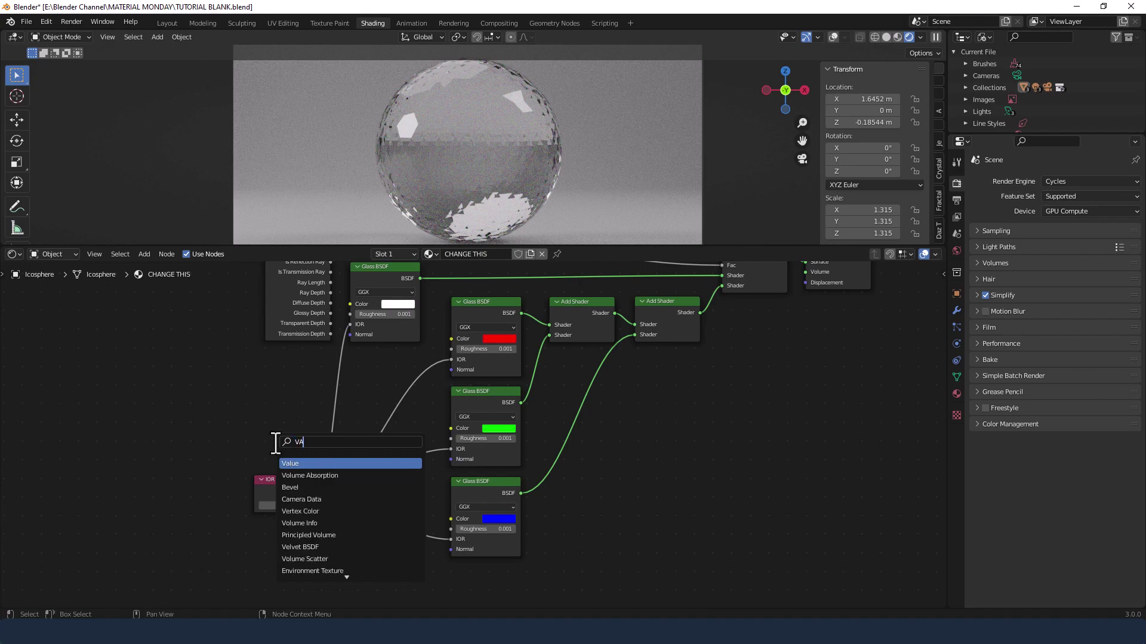
text(LU)
key(Return)
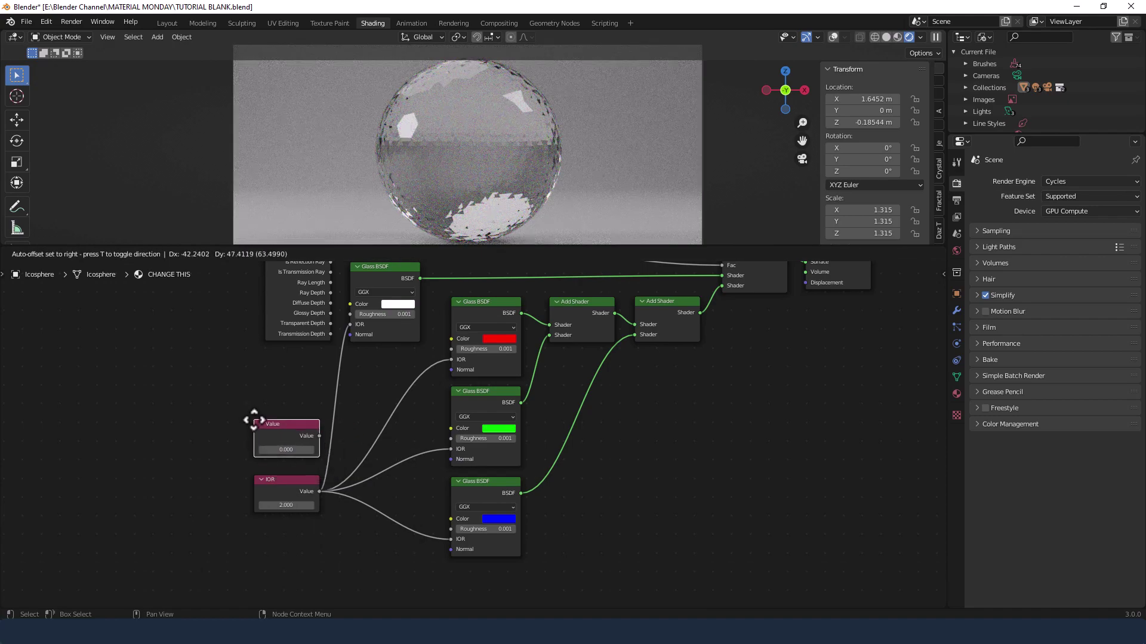
click(254, 420)
click(277, 451)
text(0.044)
key(Return)
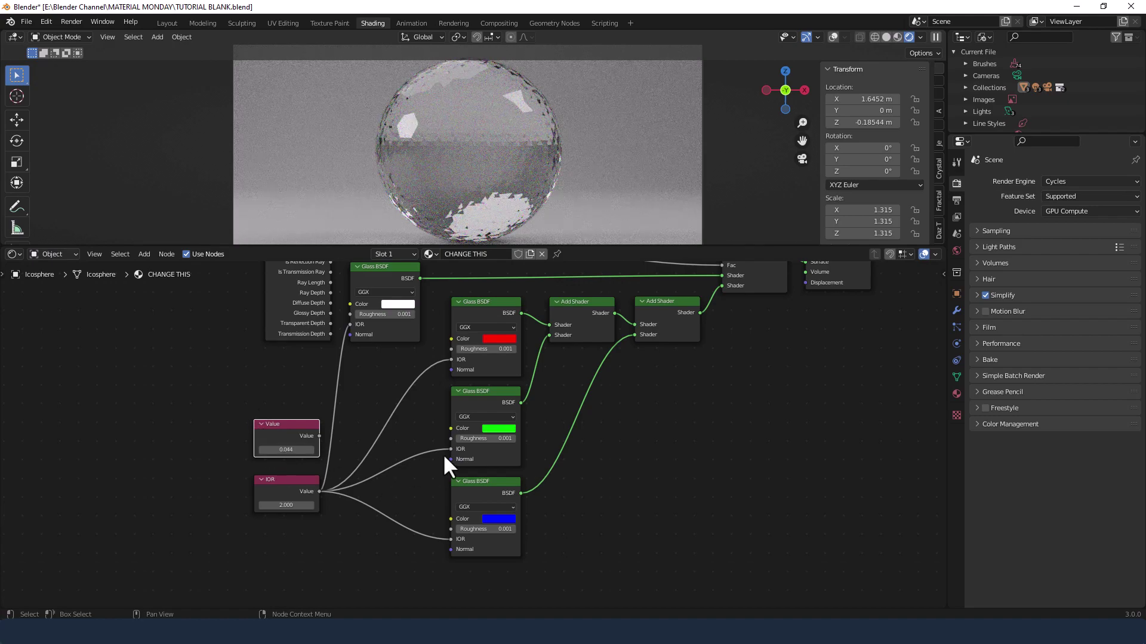
- Label the new Value node DISPERSION in the node sidebar
key(n)
key(Caps_Lock)
click(879, 325)
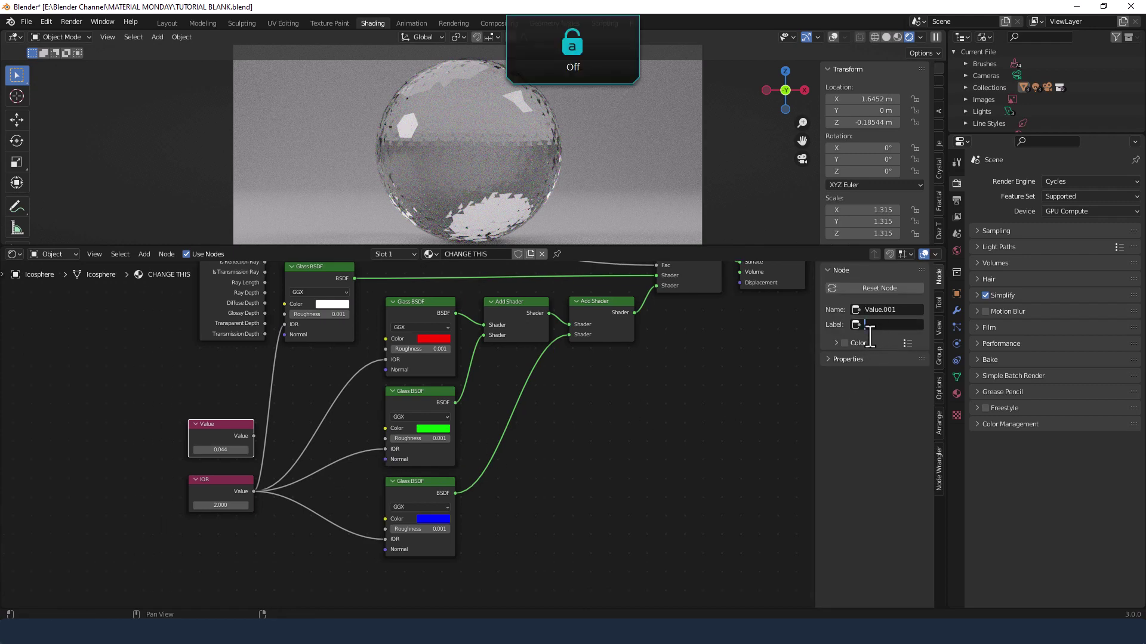
text(dispersion)
key(BackSpace)
key(BackSpace)
key(BackSpace)
key(BackSpace)
key(BackSpace)
key(BackSpace)
key(BackSpace)
key(BackSpace)
key(BackSpace)
key(BackSpace)
key(Caps_Lock)
text(DISPERSION)
key(Return)
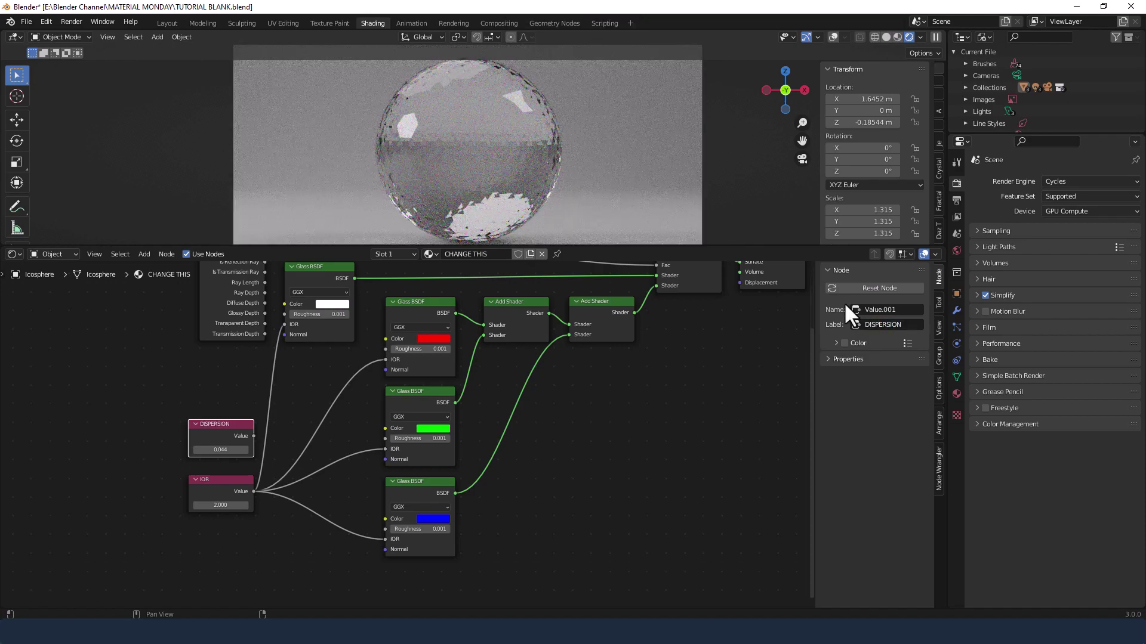
key(n)
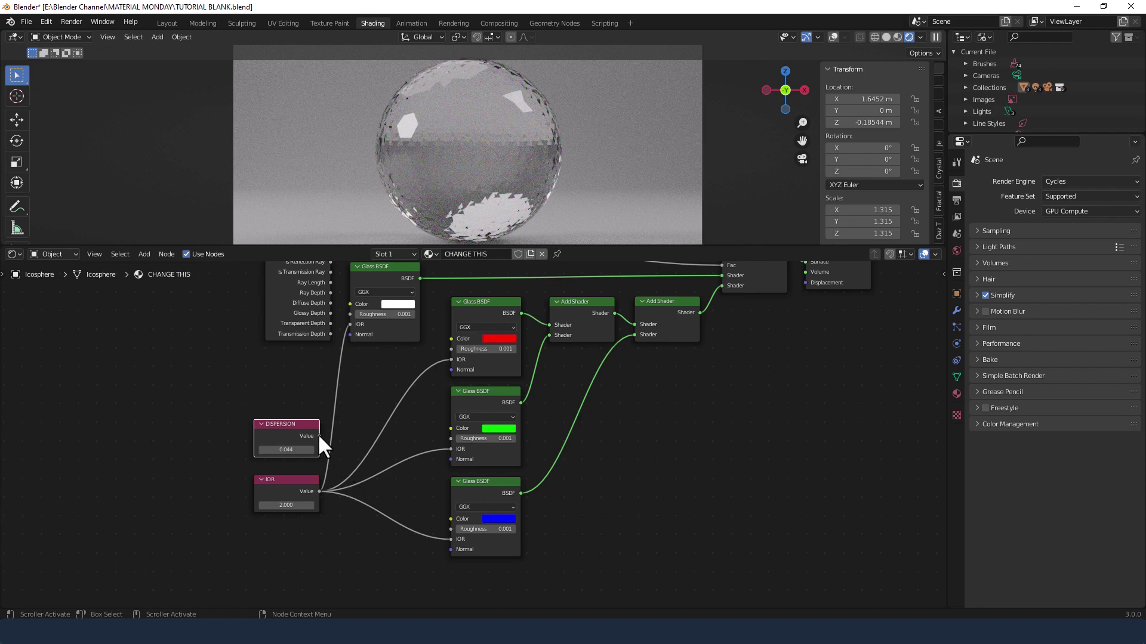
- Insert Math nodes into the red and blue glass IOR links
click(263, 375)
scroll(305, 398, down, 1)
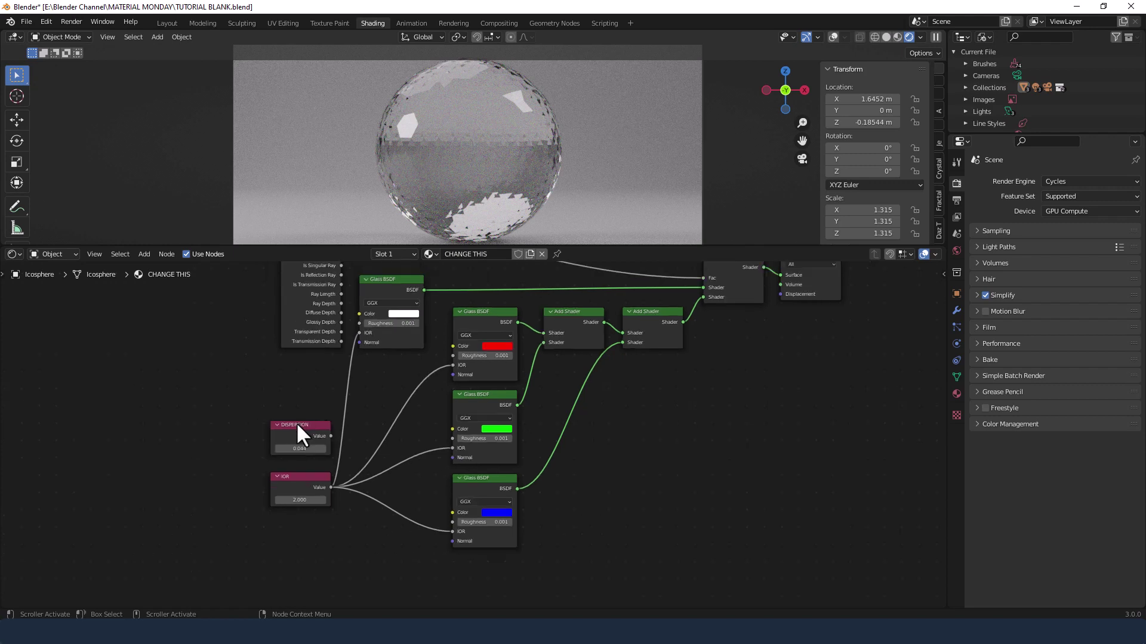
drag(270, 402, 246, 471)
click(297, 566)
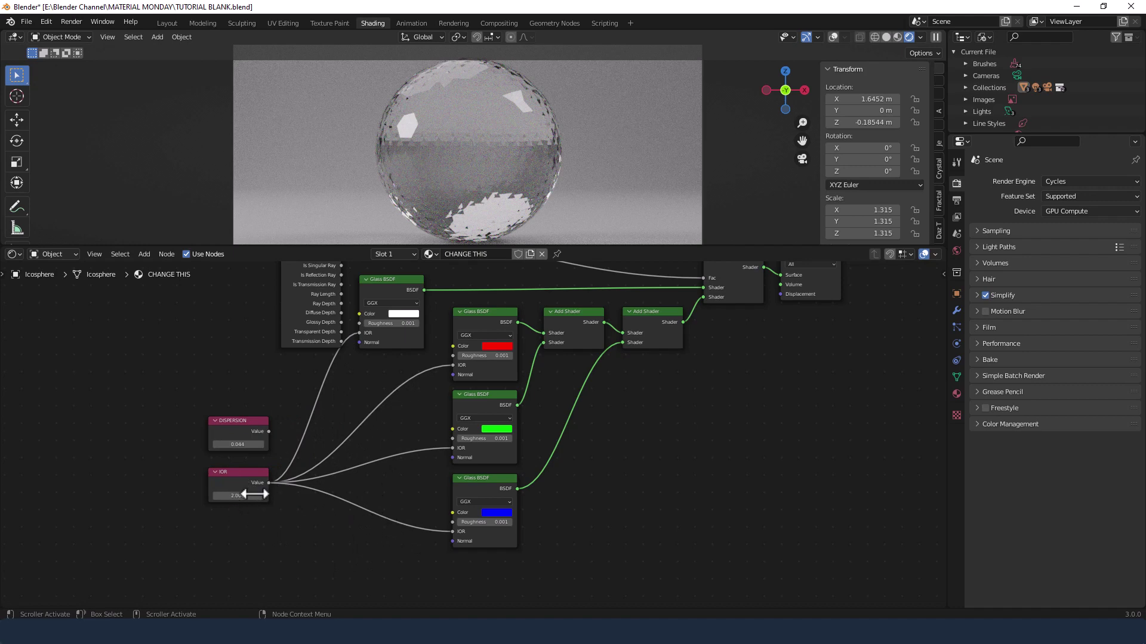
key(shift+a)
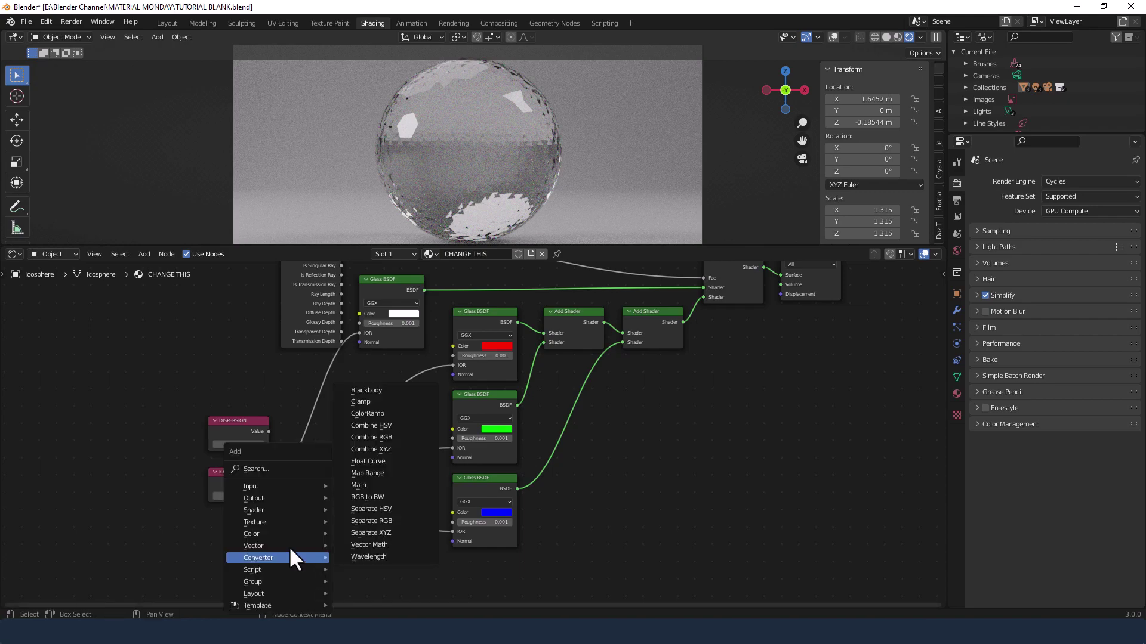
click(263, 468)
text(MATH)
click(296, 490)
click(376, 393)
key(shift+d)
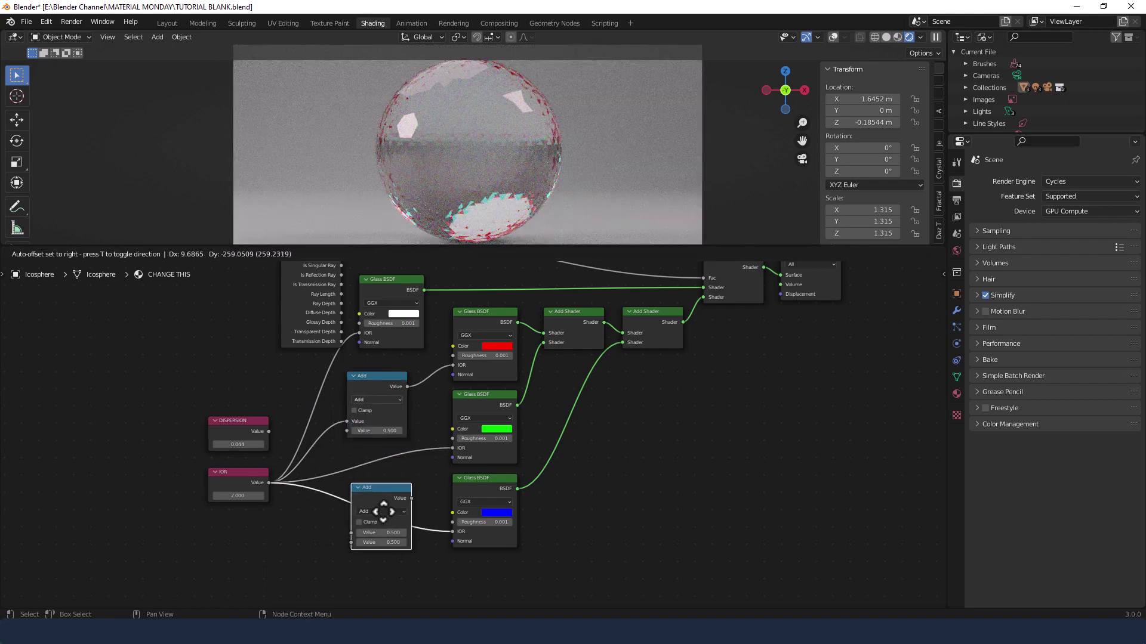
click(389, 521)
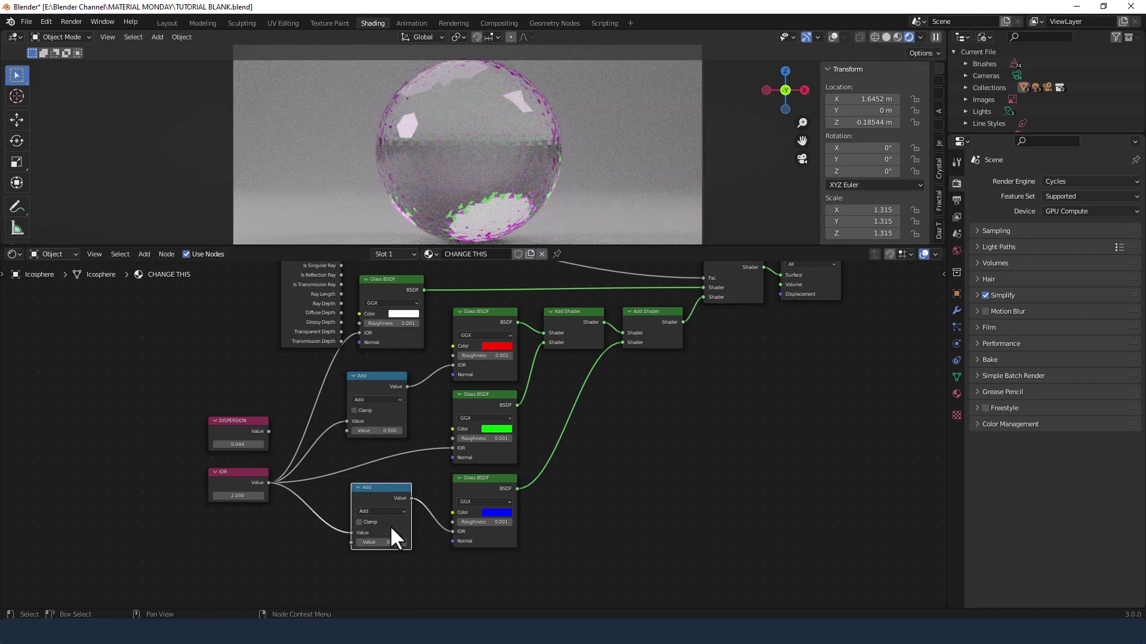
- Make the upper Math node Subtract and feed DISPERSION into both Math nodes
click(393, 400)
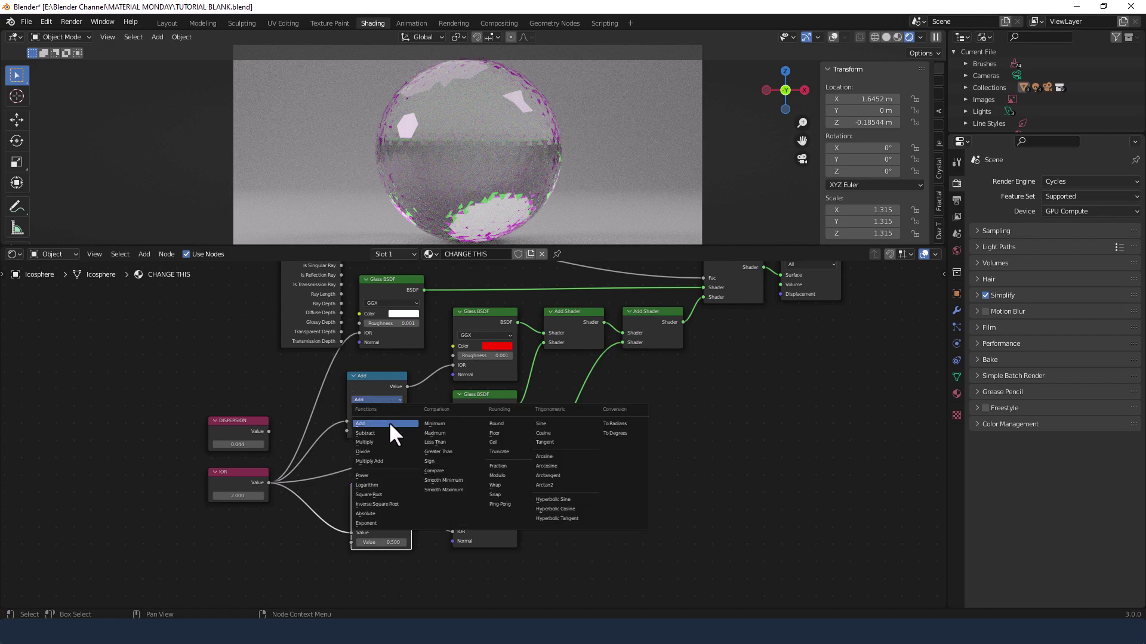
click(388, 431)
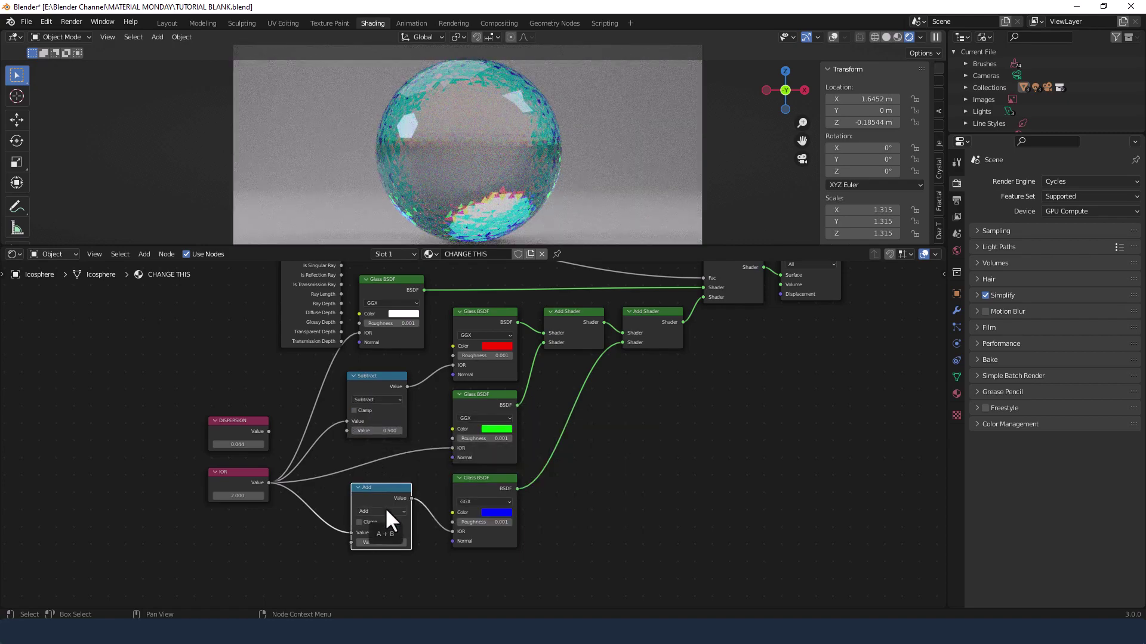
click(267, 429)
drag(269, 431, 346, 431)
drag(268, 430, 349, 542)
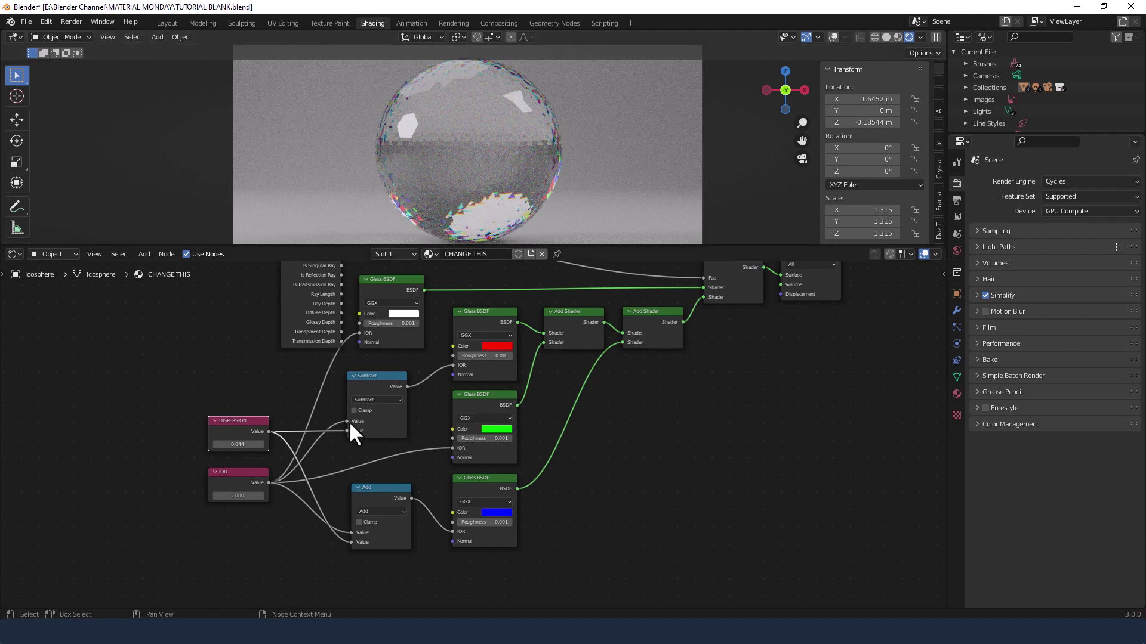
click(279, 546)
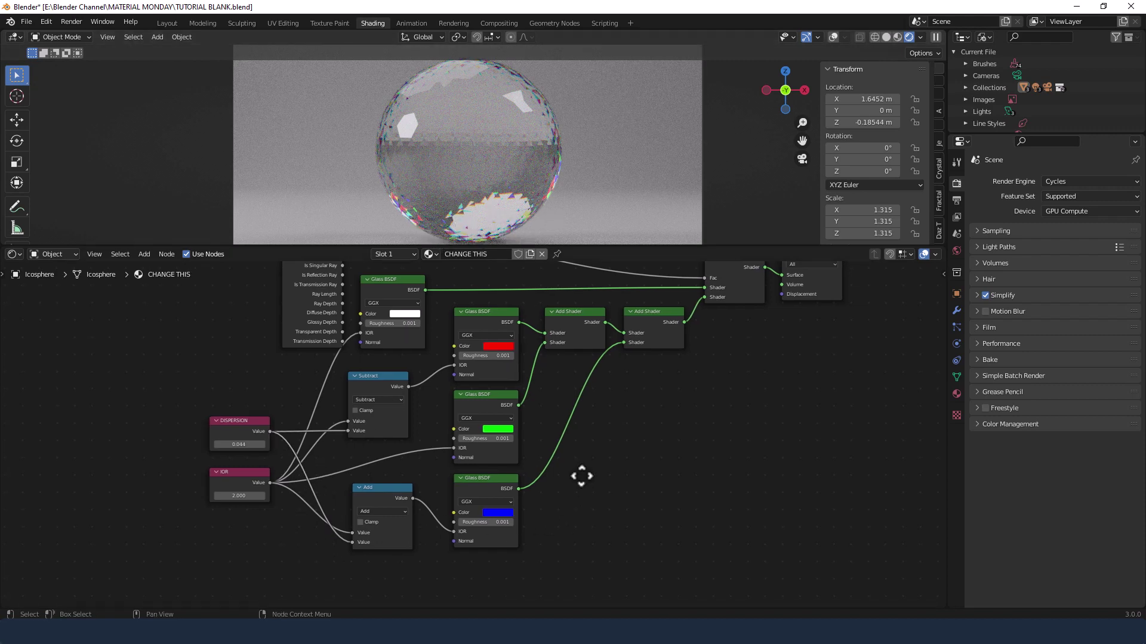
middle_drag(583, 475, 610, 490)
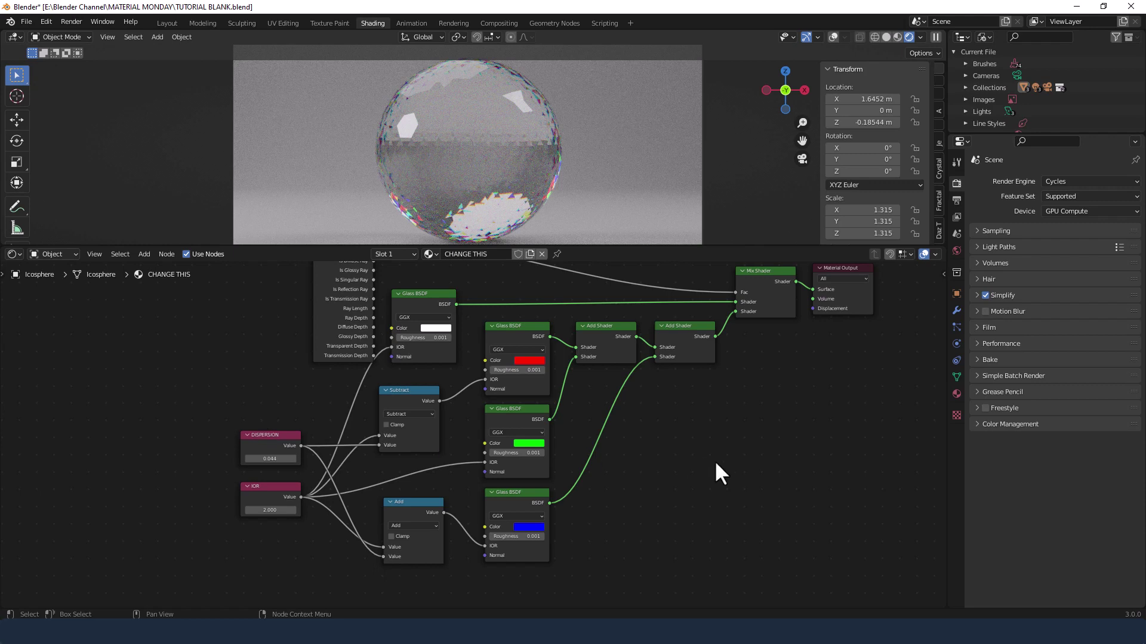
middle_drag(716, 462, 682, 481)
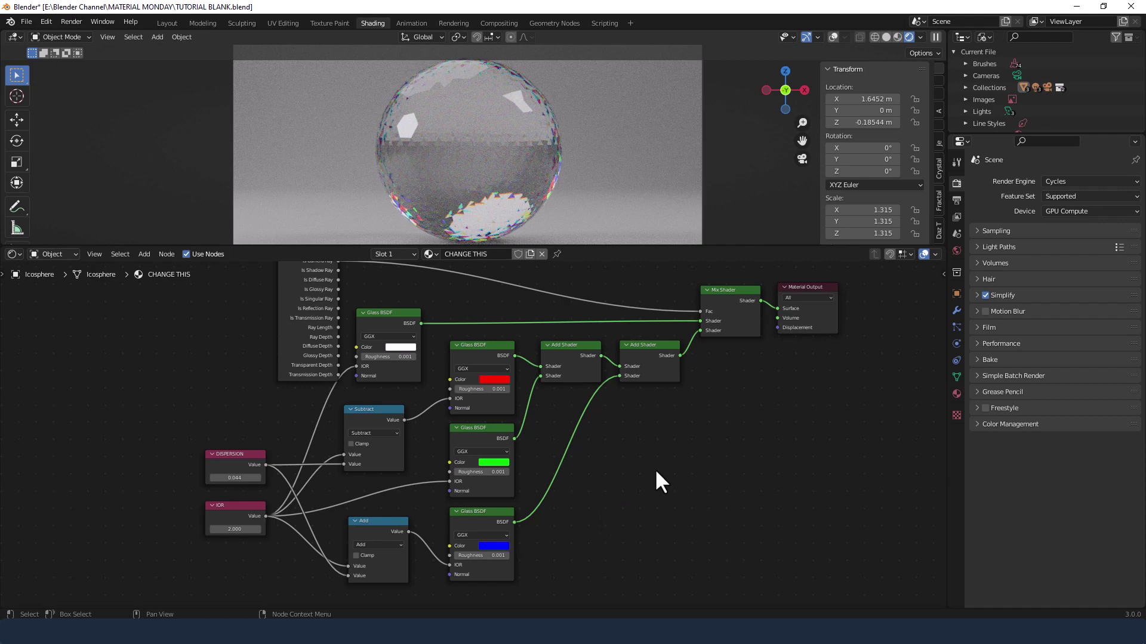
- Review the Cycles render samples (1024), denoising, light path bounces, caustics and 10.00 indirect clamping
click(977, 231)
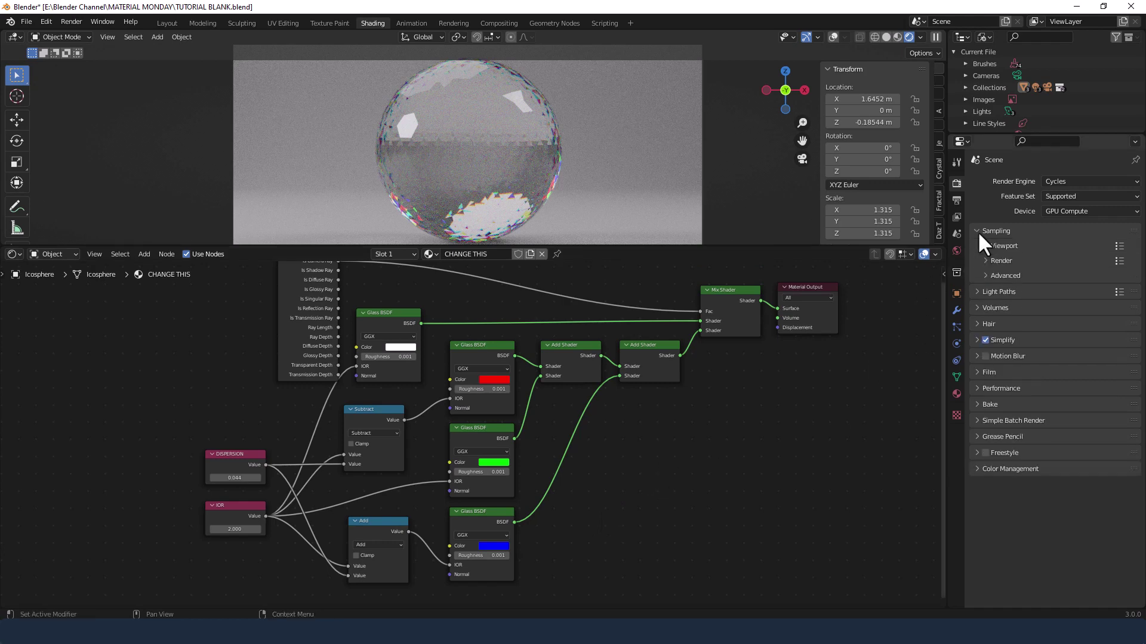
click(985, 261)
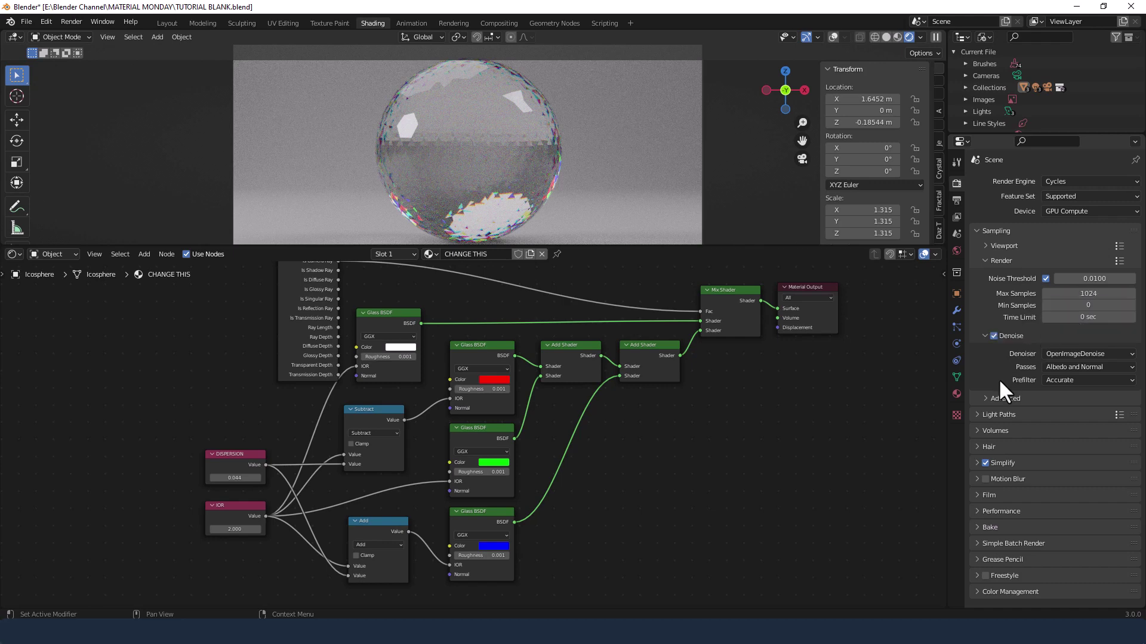
click(977, 414)
scroll(980, 410, down, 5)
scroll(982, 413, down, 1)
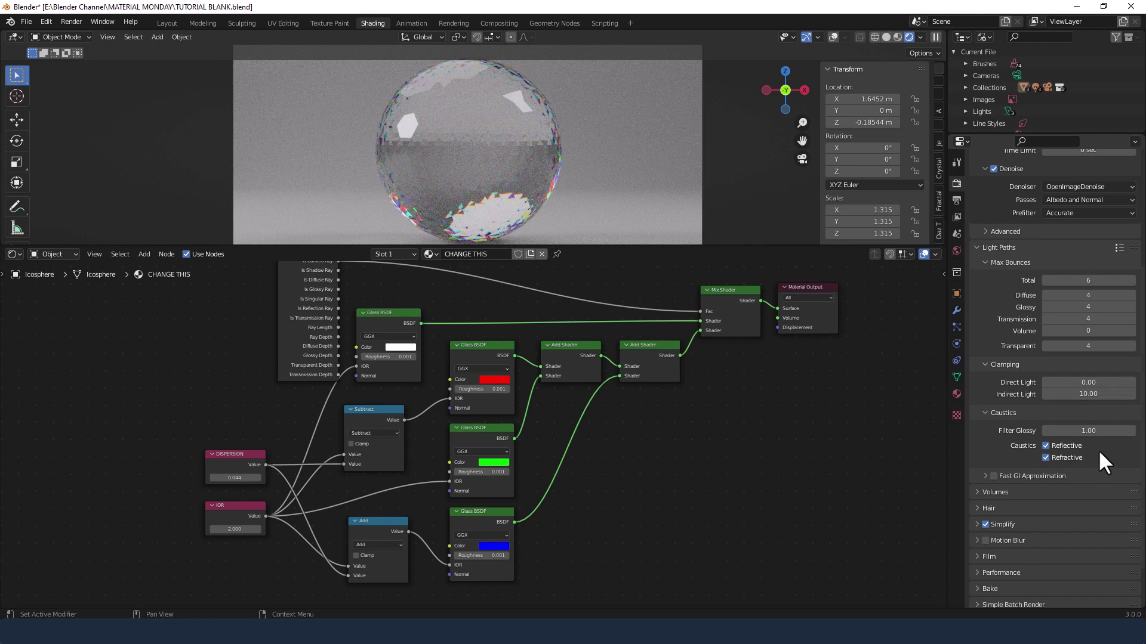
scroll(1099, 452, up, 5)
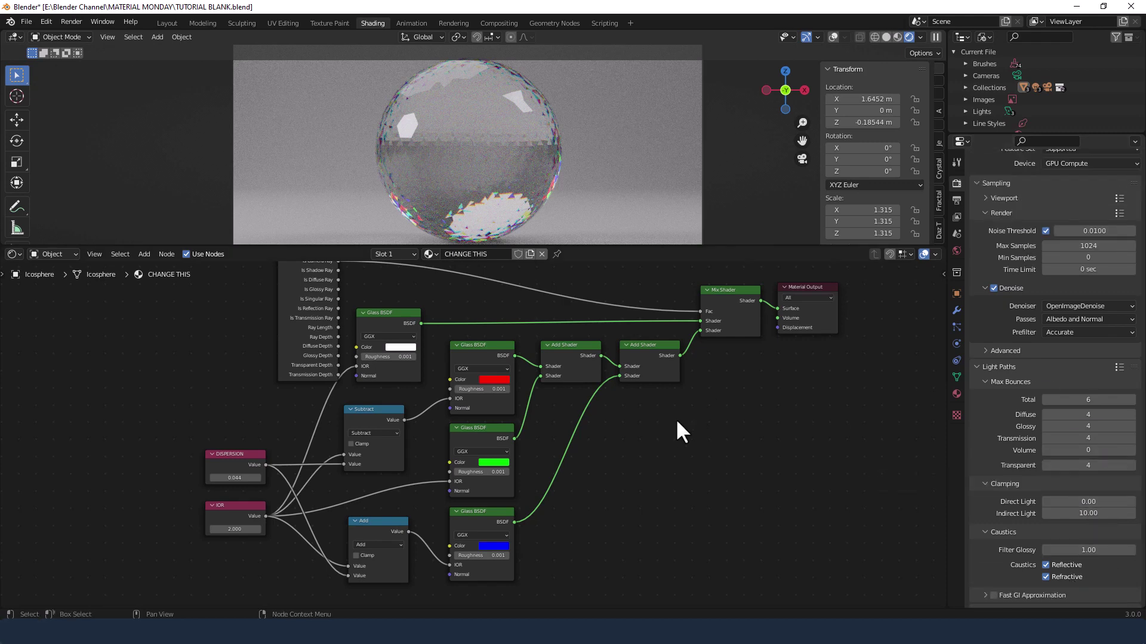
click(69, 21)
- Render the final image of the dispersion glass icosphere in Cycles
click(71, 32)
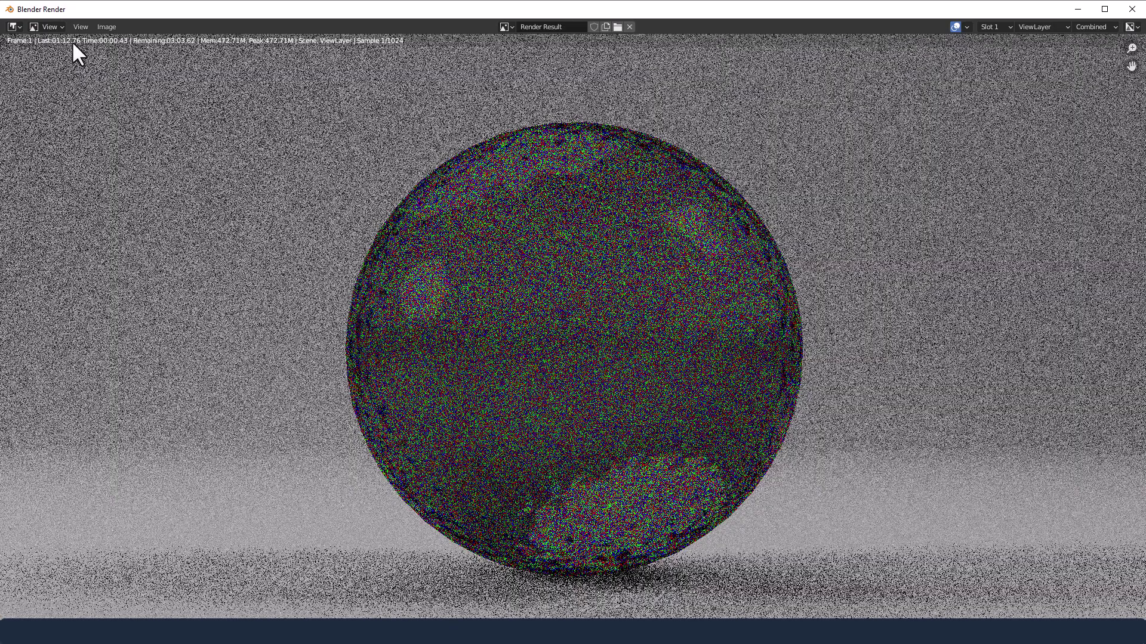